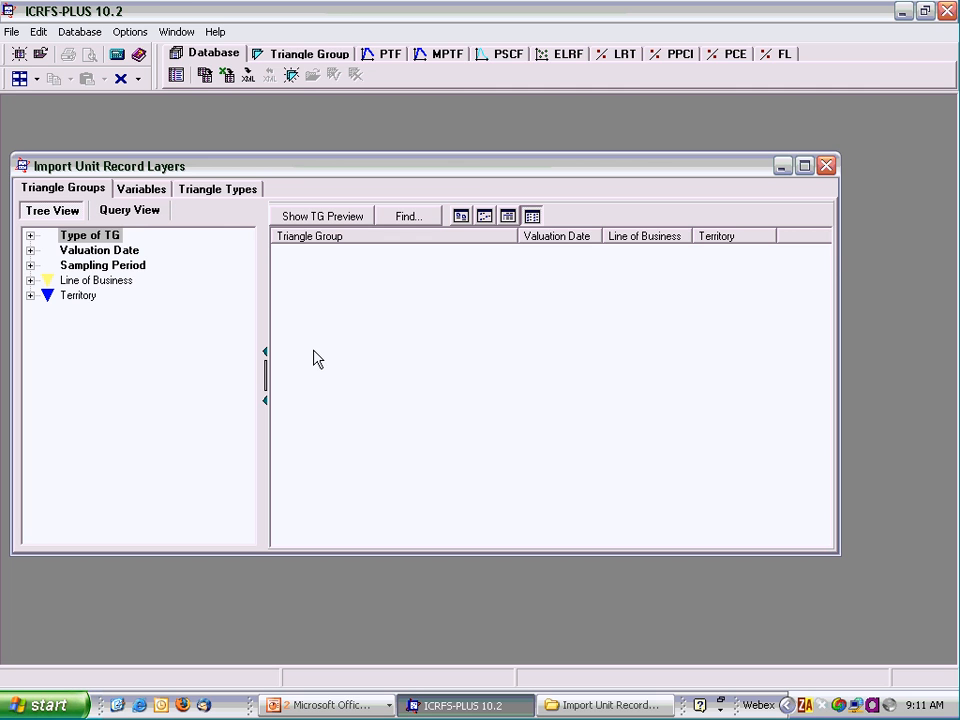
Open LossData.mdb from the Import Unit Record layers folder in Microsoft Access without blocking unsafe expressions
{"action": "left_click", "coordinate": [603, 706]}
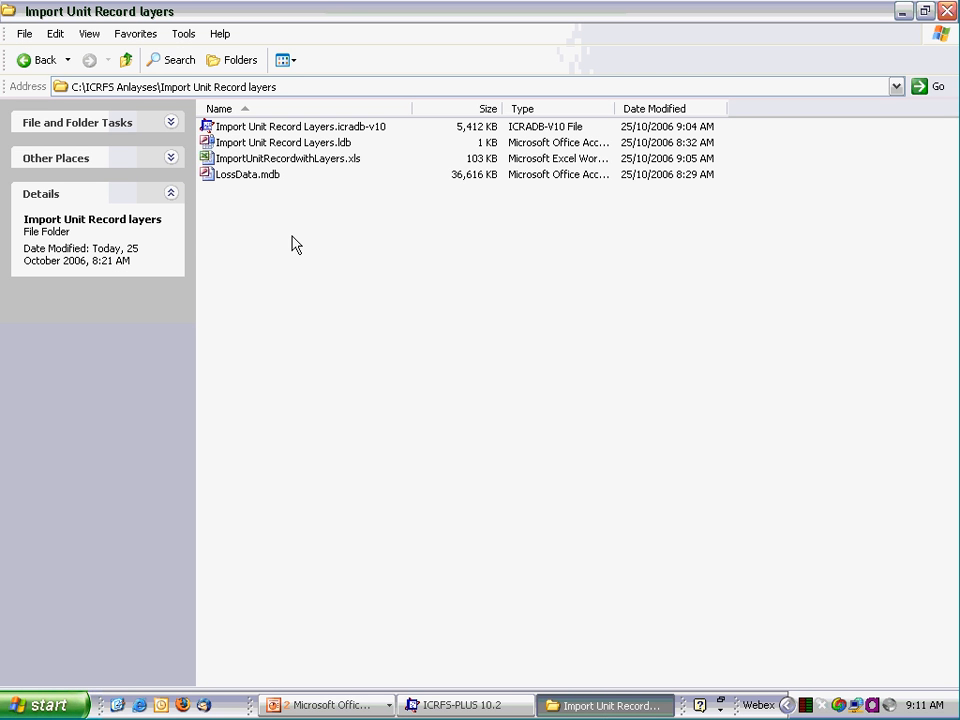
{"action": "double_click", "coordinate": [226, 178]}
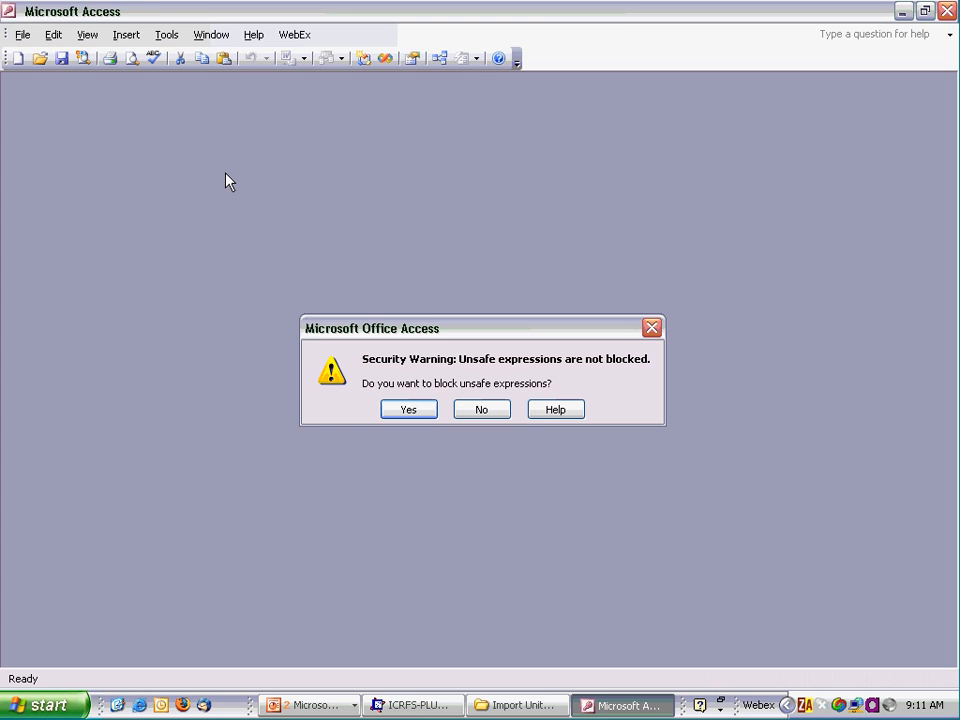
{"action": "left_click", "coordinate": [482, 408]}
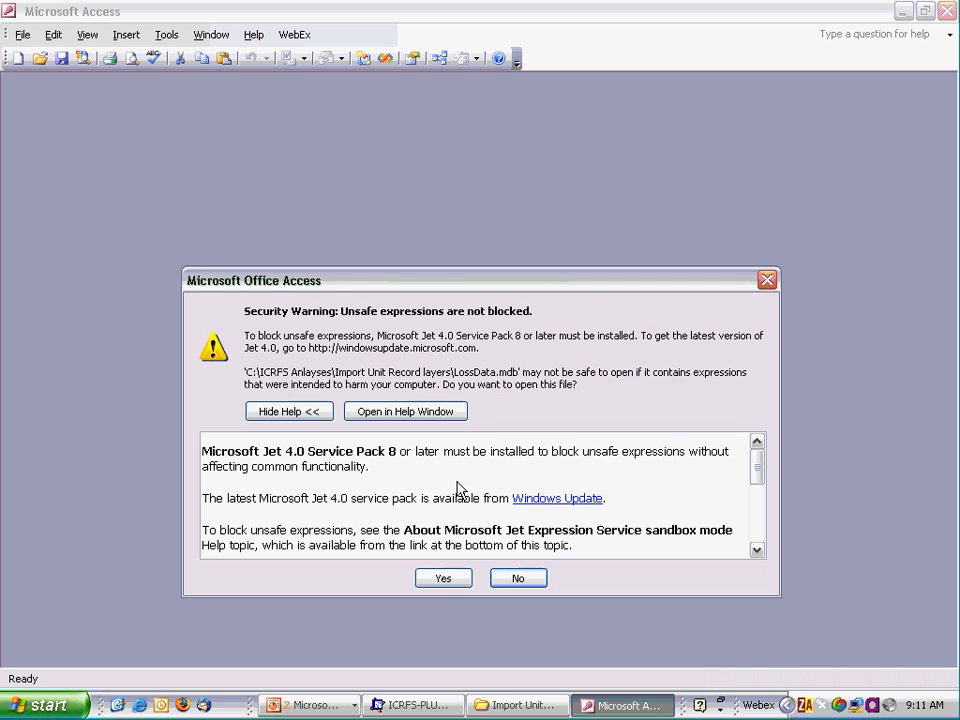
{"action": "left_click", "coordinate": [443, 580]}
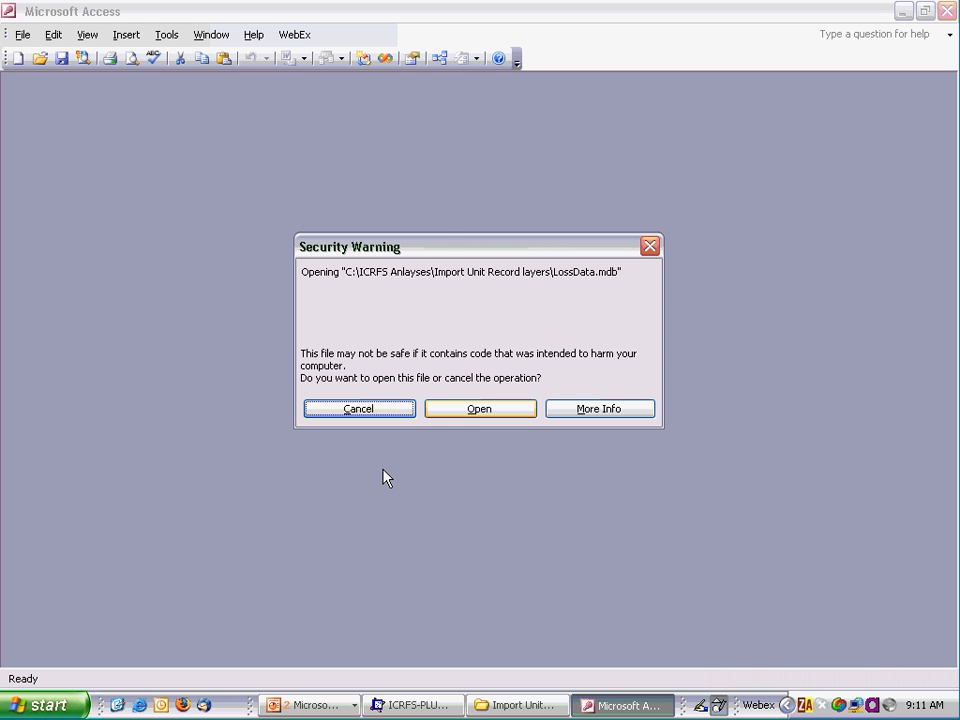
{"action": "left_click", "coordinate": [480, 409]}
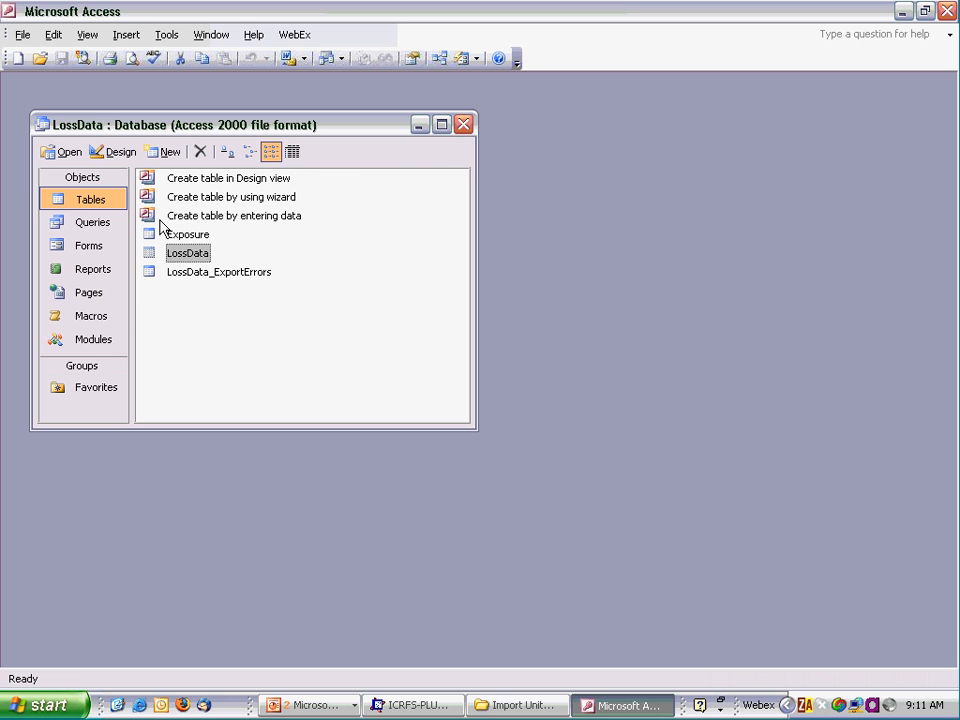
Examine the records in the LossData and Exposure tables, and close Access
{"action": "double_click", "coordinate": [180, 258]}
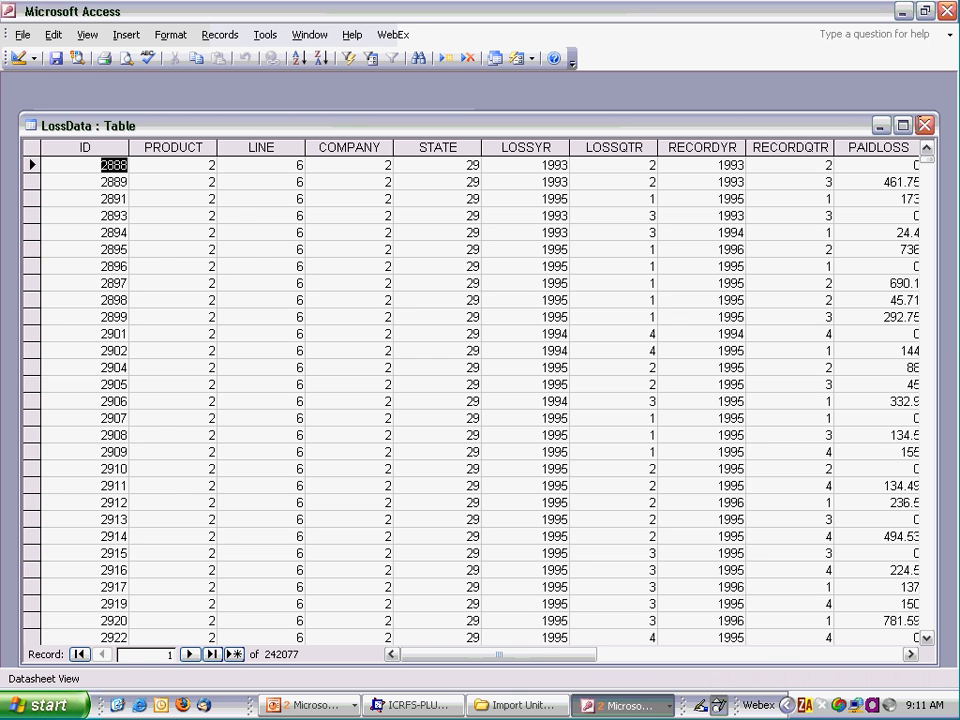
{"action": "left_click", "coordinate": [924, 125]}
{"action": "double_click", "coordinate": [186, 236]}
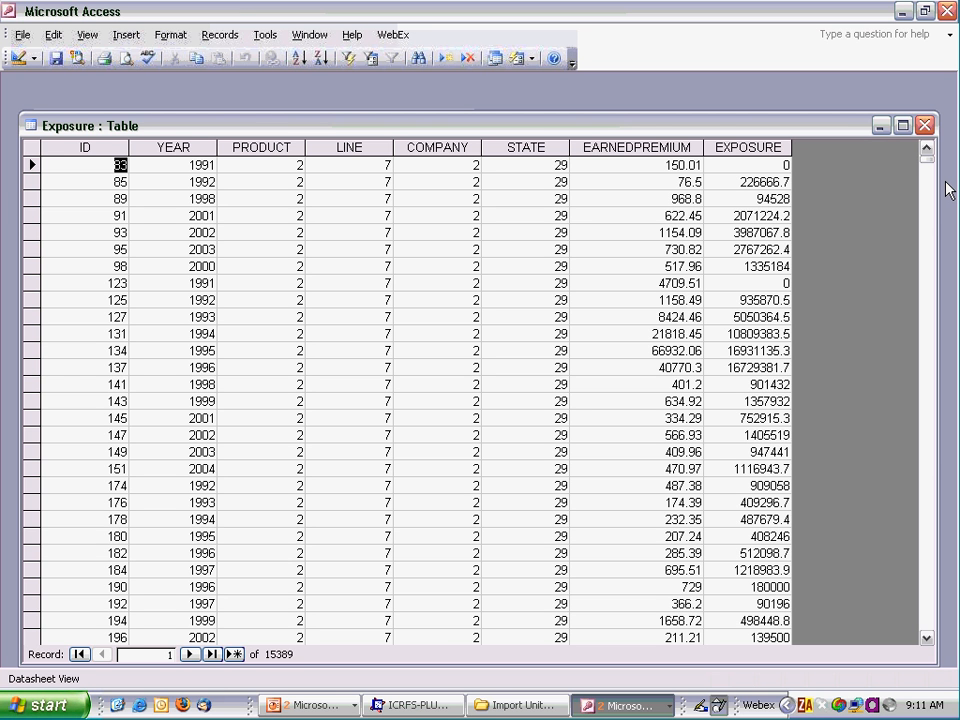
{"action": "left_click", "coordinate": [948, 12]}
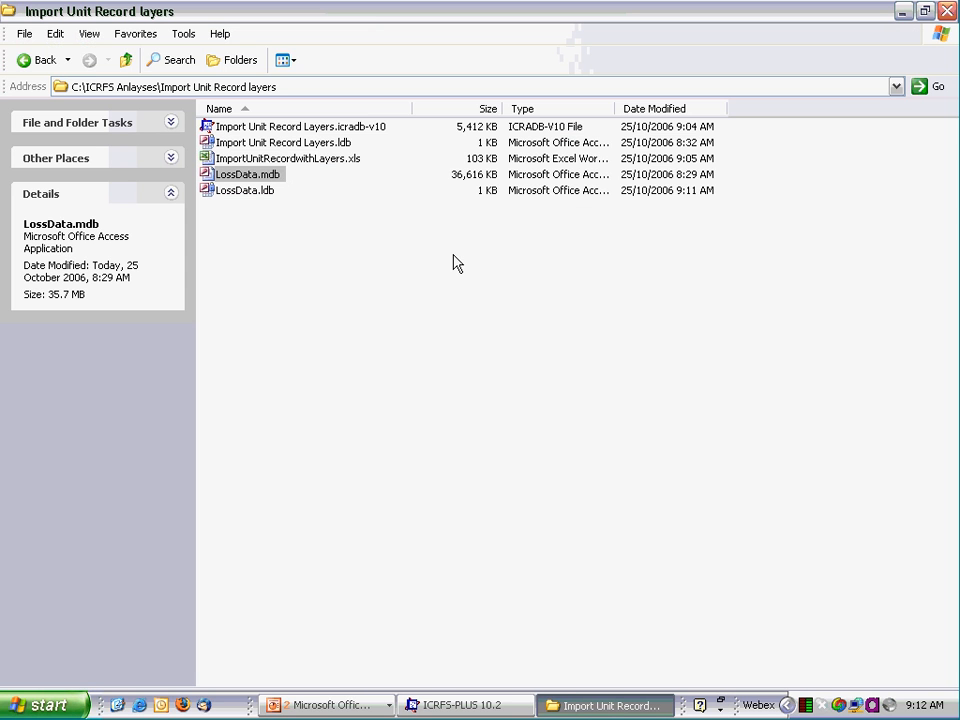
Open ImportUnitRecordwithLayers.xls in Excel with macros enabled and check the ICRFS database and data source paths on the Import sheet
{"action": "double_click", "coordinate": [305, 160]}
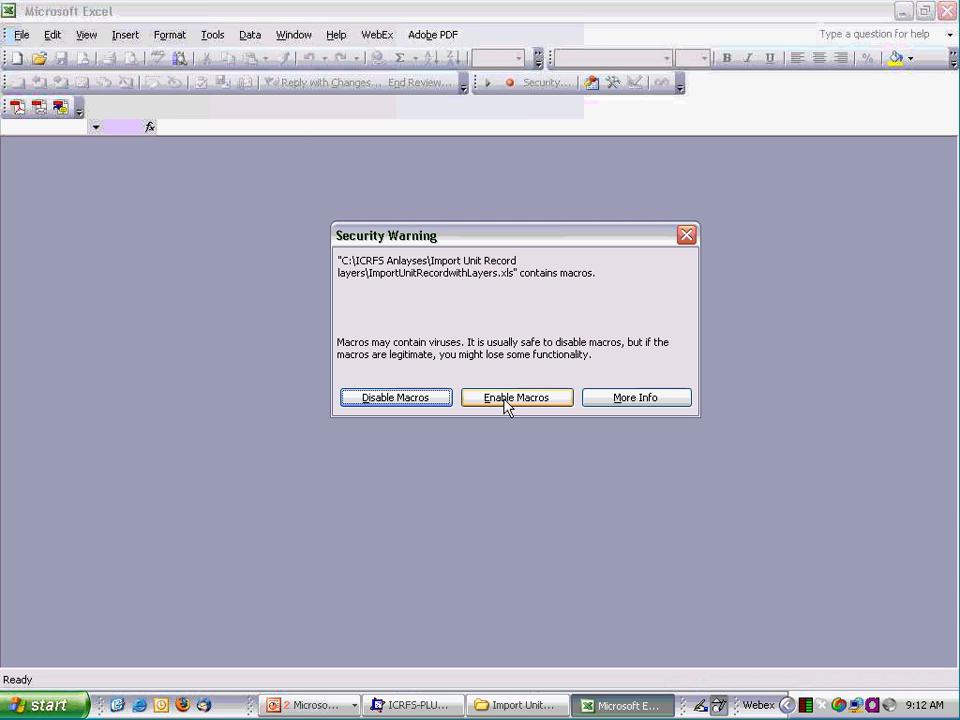
{"action": "left_click", "coordinate": [507, 399]}
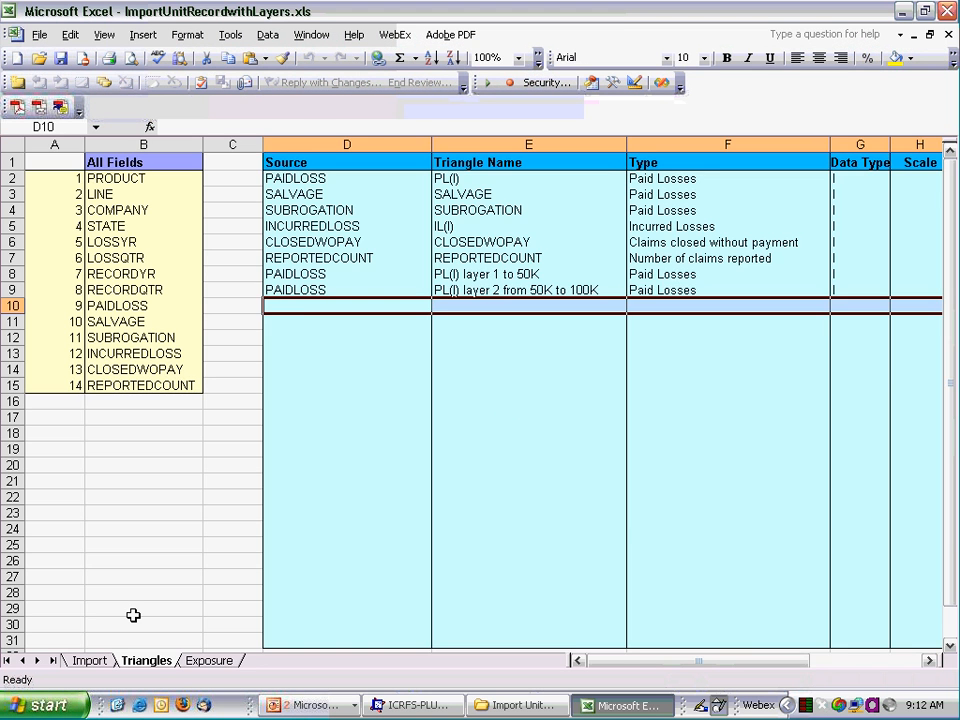
{"action": "left_click", "coordinate": [88, 661]}
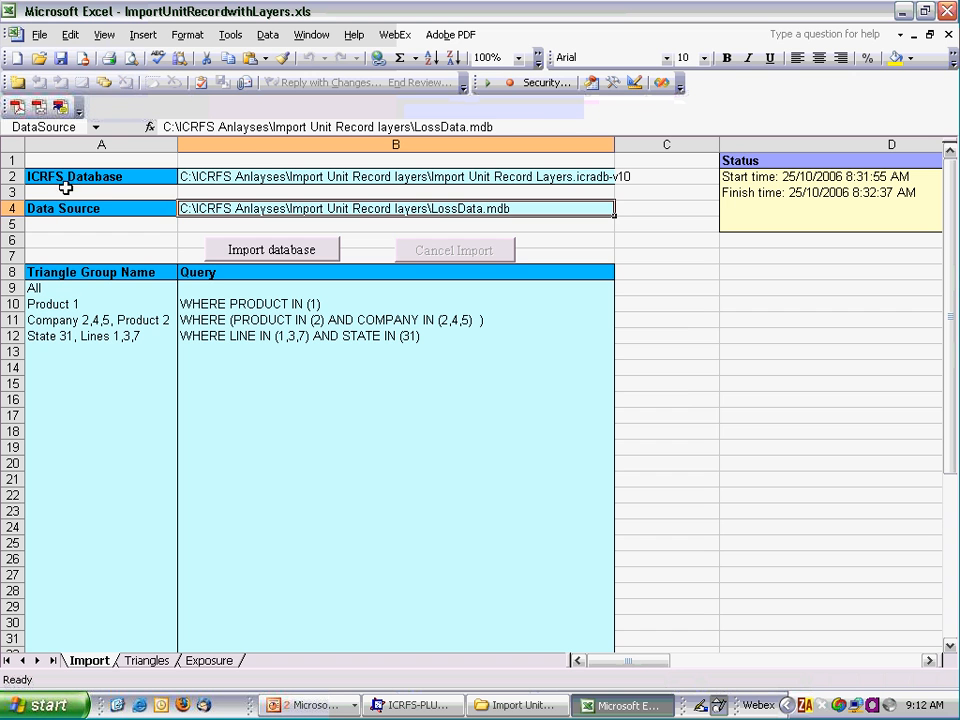
{"action": "left_click", "coordinate": [249, 176]}
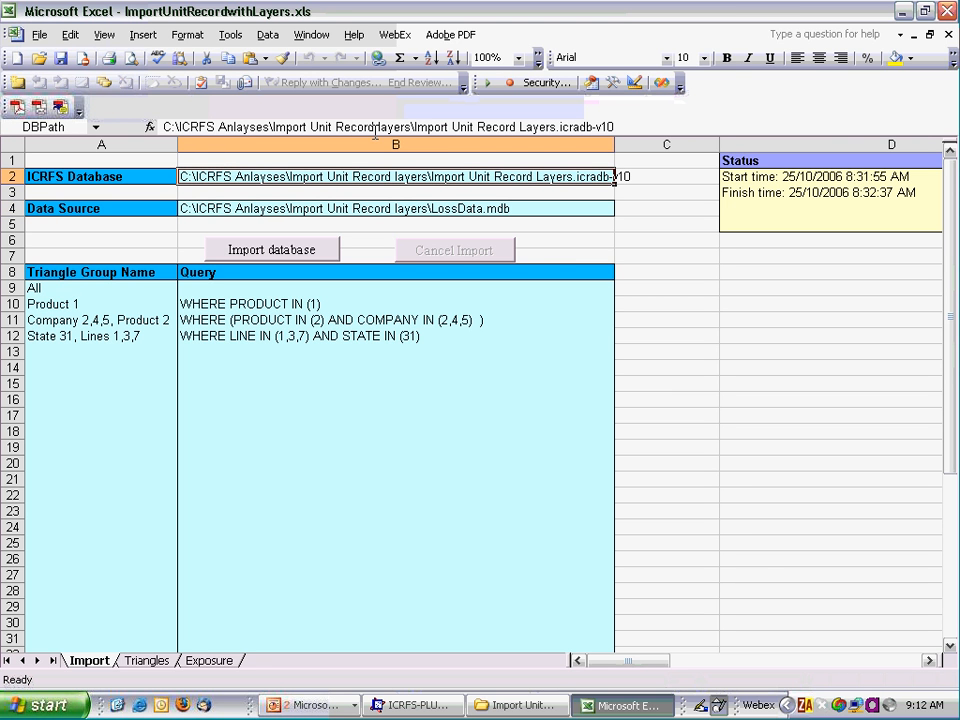
{"action": "left_click", "coordinate": [132, 208]}
{"action": "left_click", "coordinate": [273, 209]}
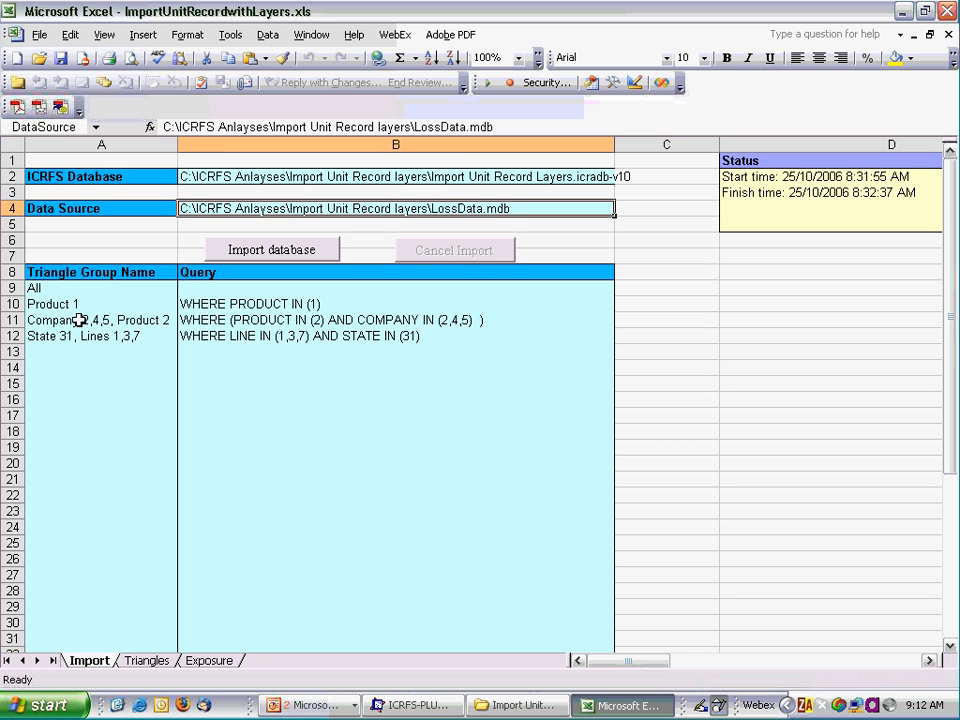
Examine the triangle definitions on the Triangles sheet, from the source fields across to the Min and Max layer limits
{"action": "left_click", "coordinate": [145, 661]}
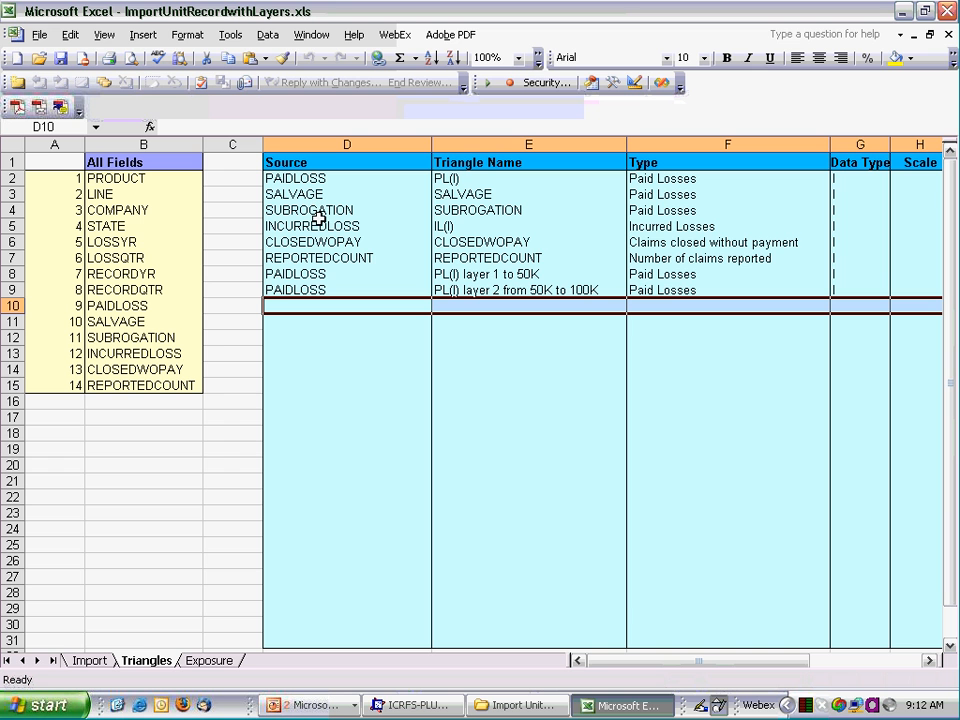
{"action": "left_click", "coordinate": [929, 661]}
{"action": "left_click", "coordinate": [929, 661]}
{"action": "left_click", "coordinate": [929, 661]}
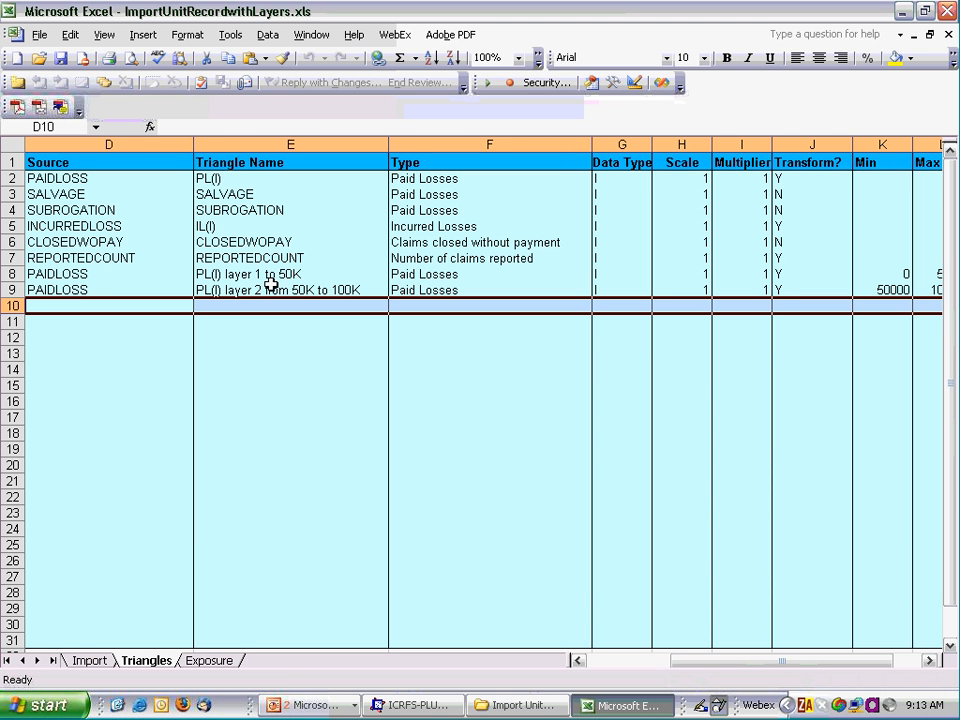
{"action": "left_click", "coordinate": [930, 660]}
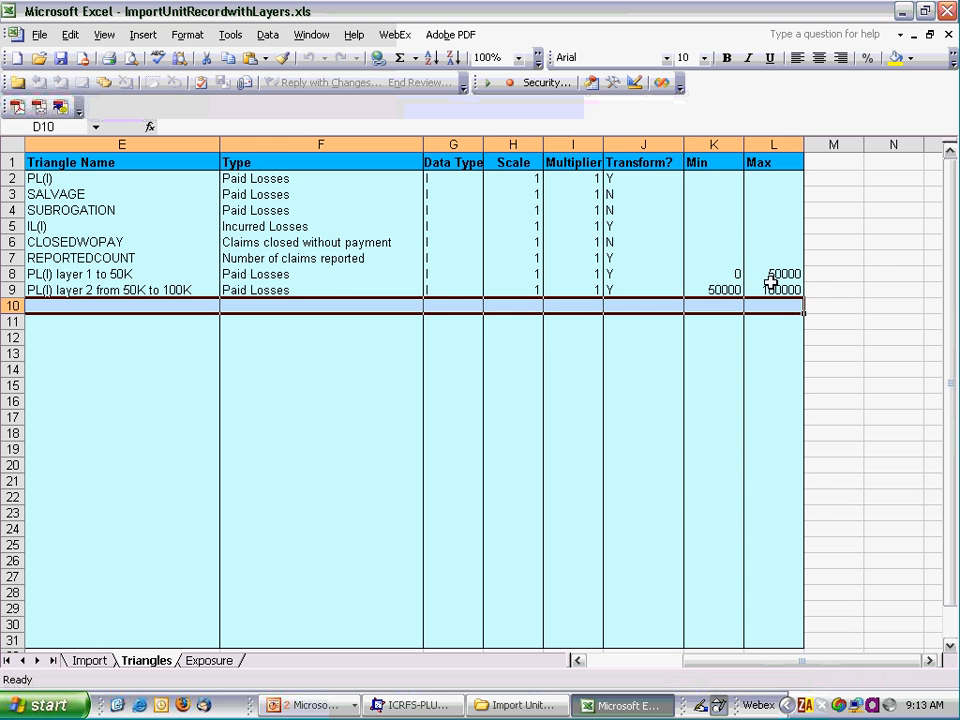
{"action": "left_click", "coordinate": [577, 660]}
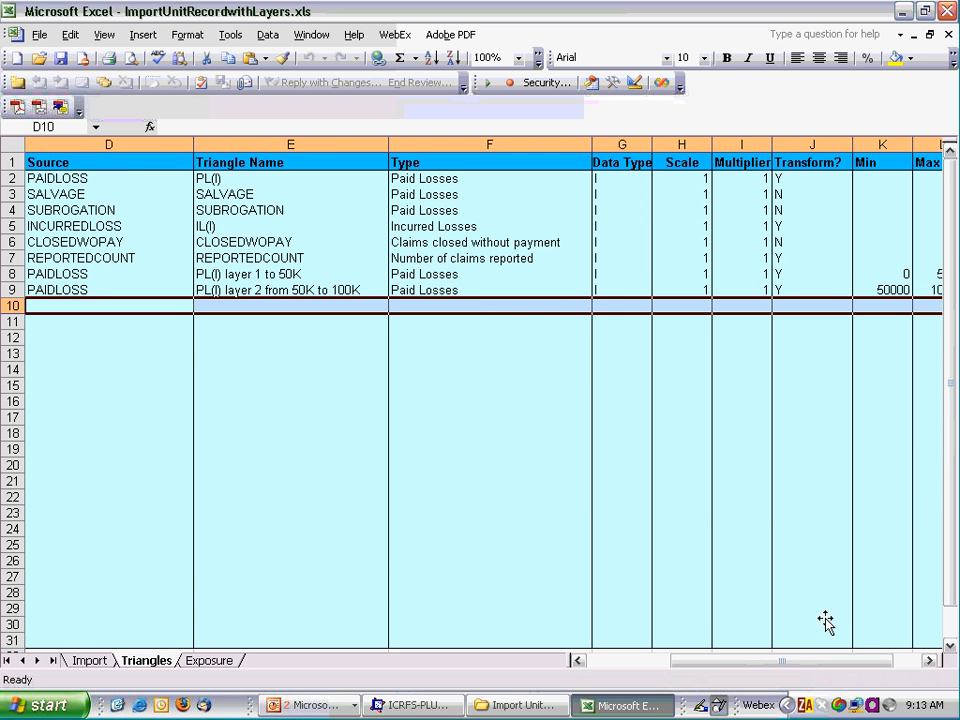
{"action": "left_click", "coordinate": [929, 660]}
{"action": "left_click", "coordinate": [929, 660]}
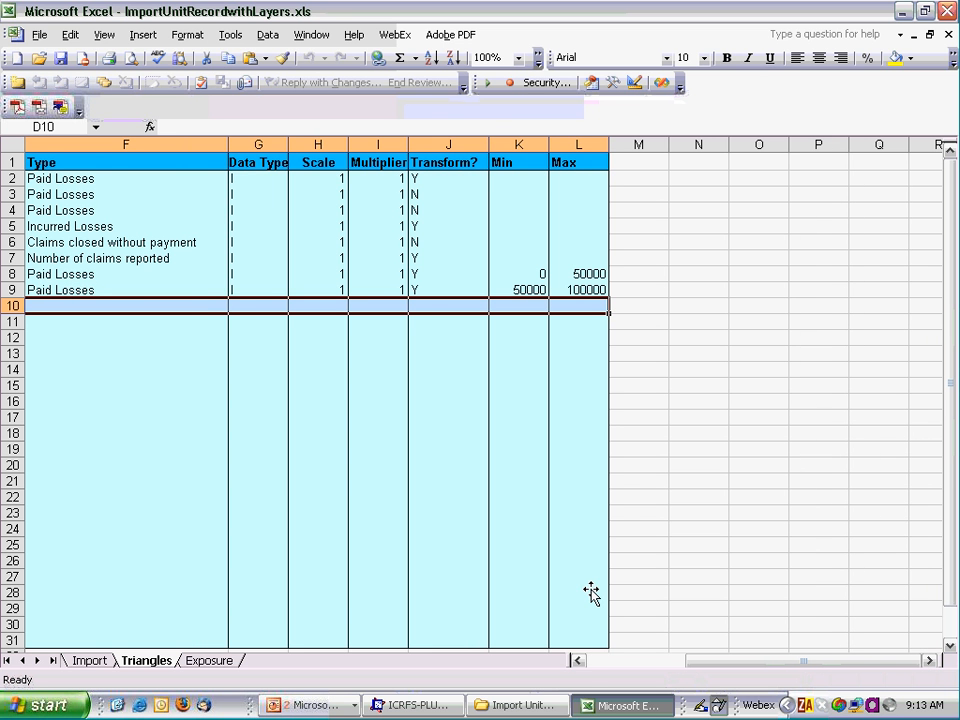
{"action": "left_click", "coordinate": [577, 660]}
{"action": "left_click", "coordinate": [577, 660]}
{"action": "left_click", "coordinate": [577, 660]}
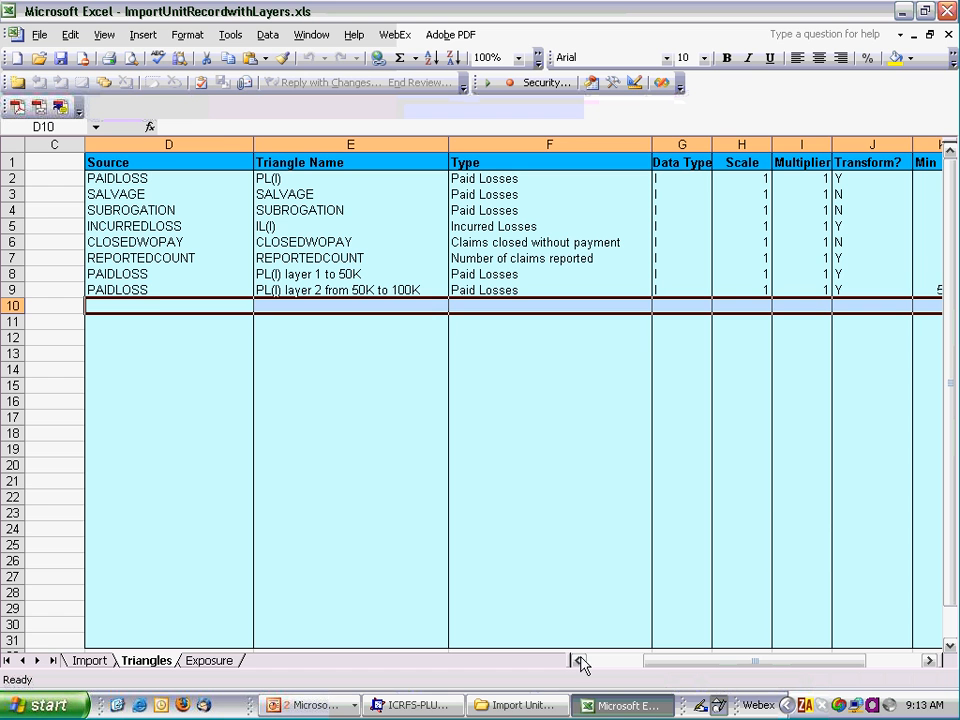
Copy the PL(I) layer 2 definition in D9:L9 into row 10 of the Triangles sheet
{"action": "left_click", "coordinate": [152, 288]}
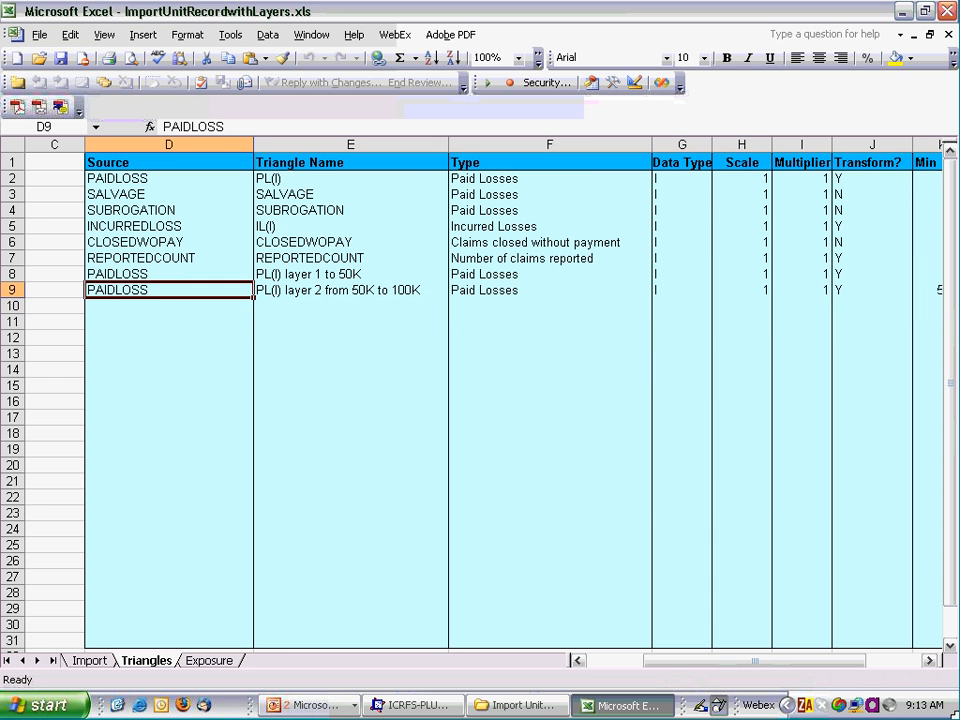
{"action": "left_click", "coordinate": [929, 660]}
{"action": "left_click", "coordinate": [929, 660]}
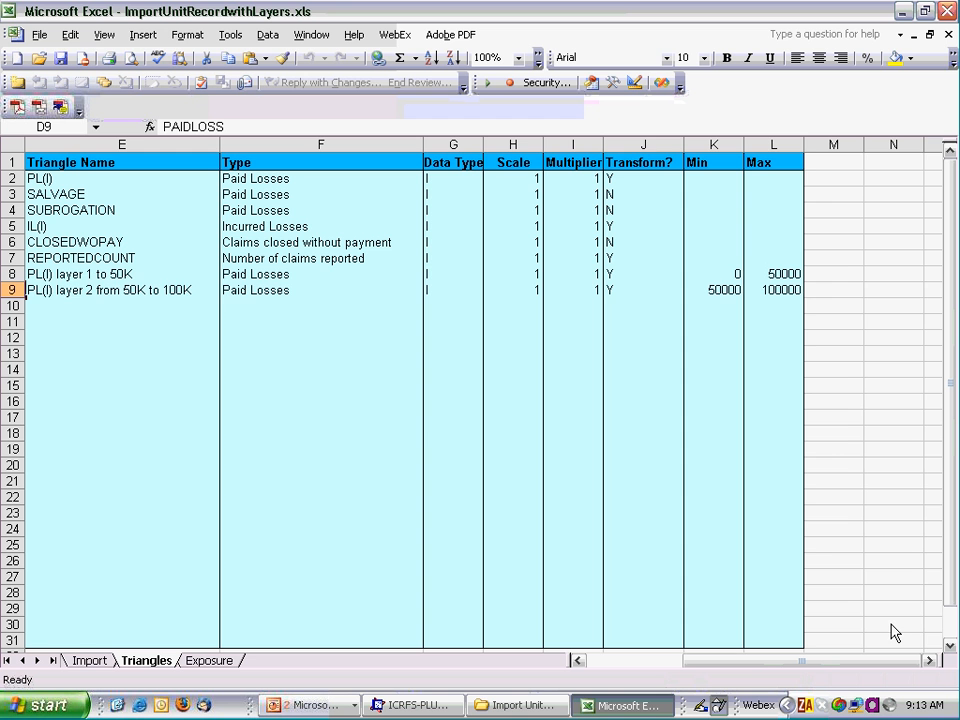
{"action": "left_click", "coordinate": [773, 293], "text": "shift"}
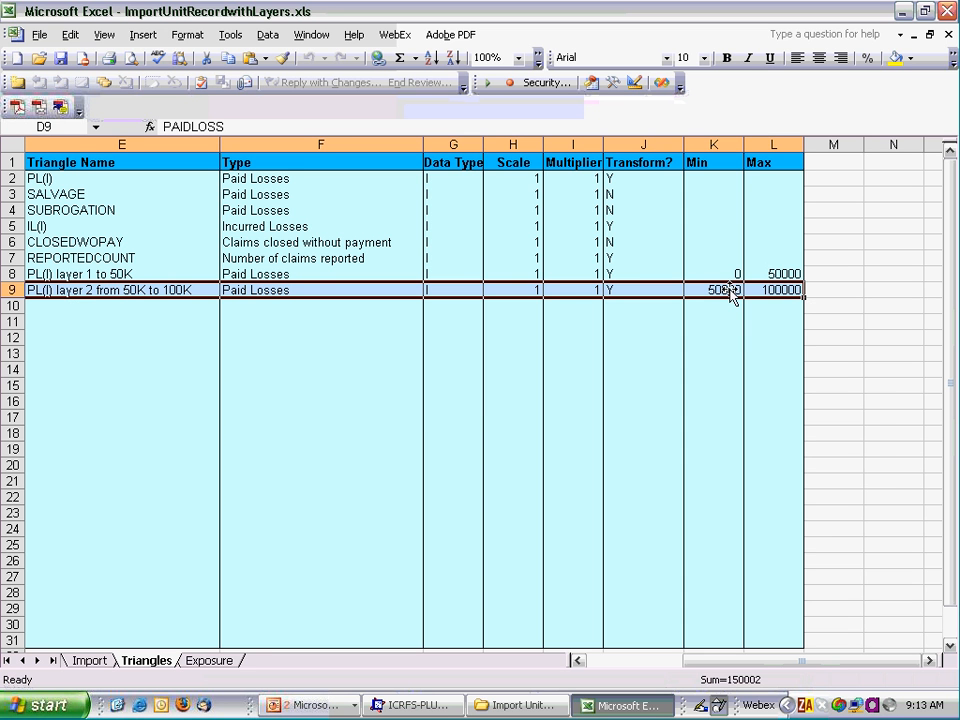
{"action": "right_click", "coordinate": [732, 290]}
{"action": "left_click", "coordinate": [770, 325]}
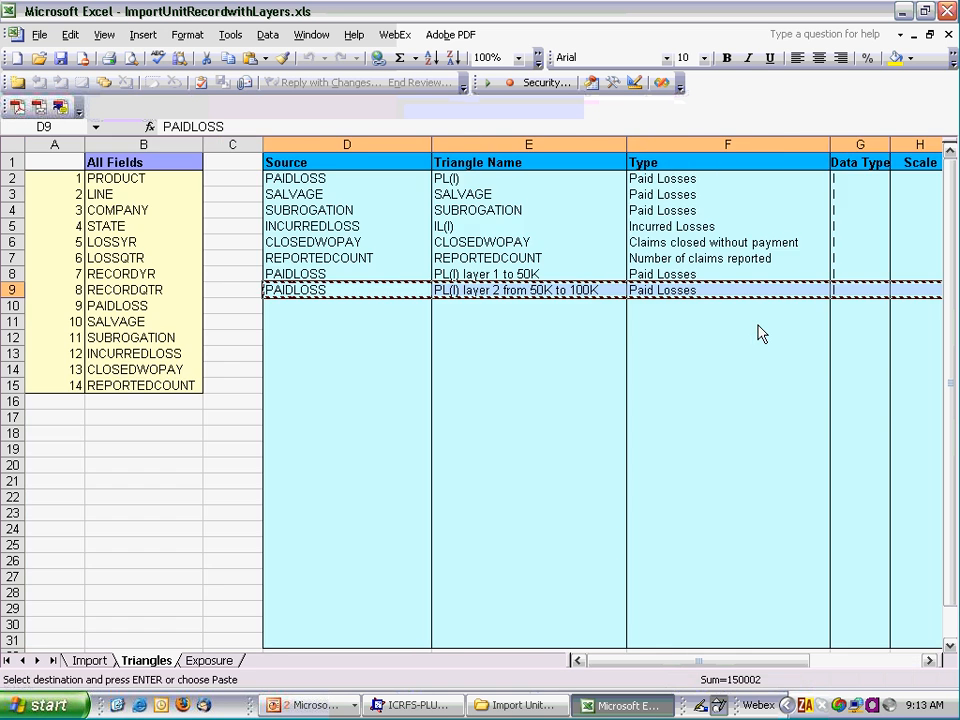
{"action": "left_click", "coordinate": [302, 308]}
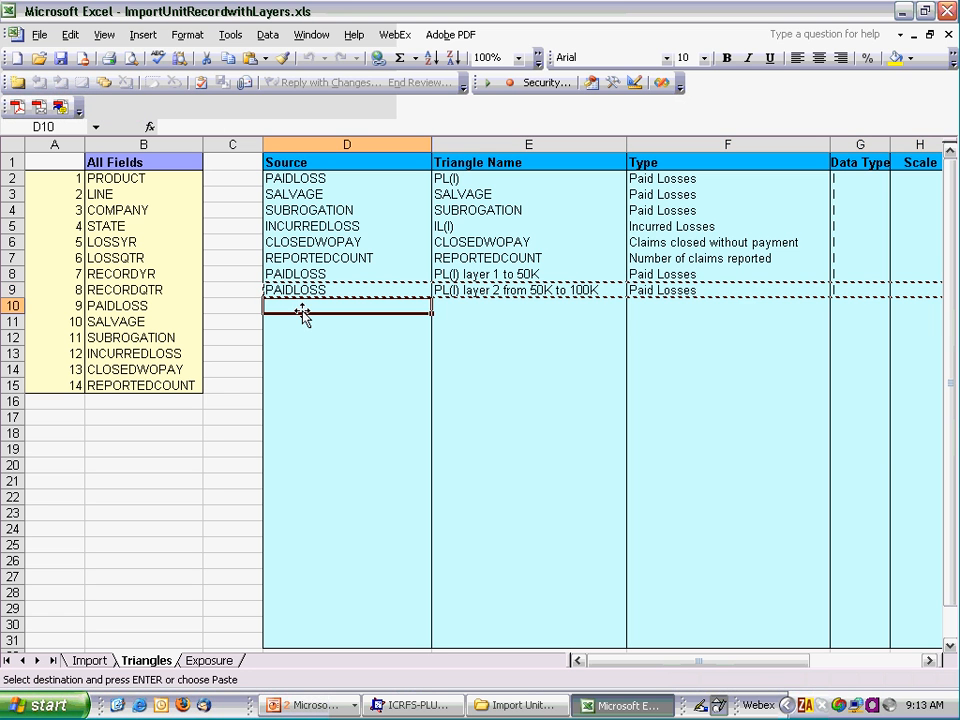
{"action": "right_click", "coordinate": [303, 308]}
{"action": "left_click", "coordinate": [345, 362]}
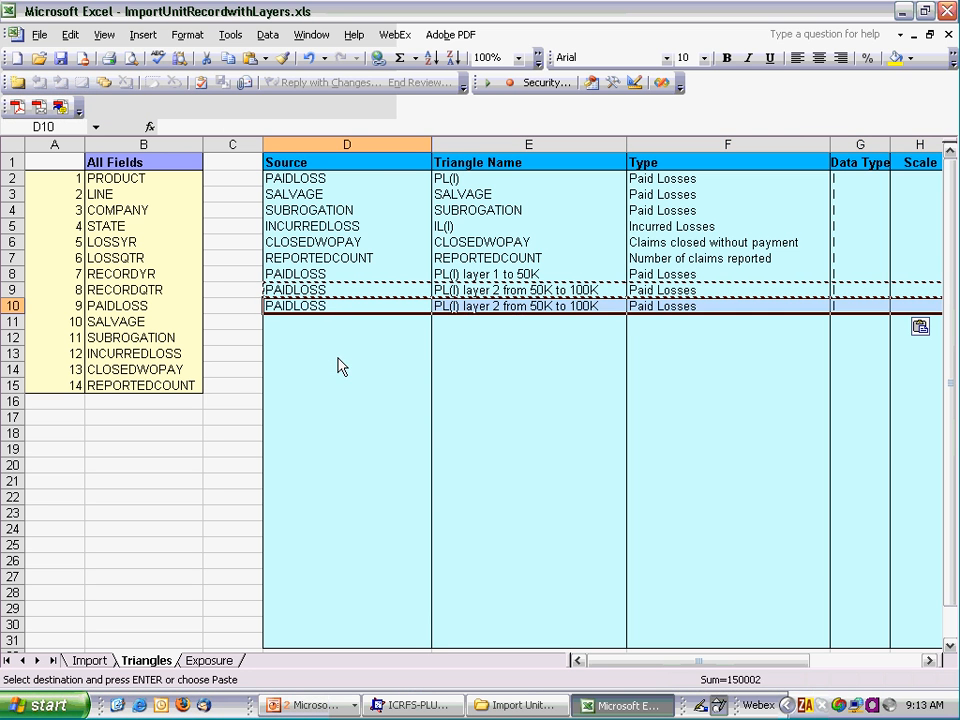
Rename the copied triangle in E10 as "PL(I) layer 3 from 100K"
{"action": "left_click", "coordinate": [491, 340]}
{"action": "double_click", "coordinate": [498, 306]}
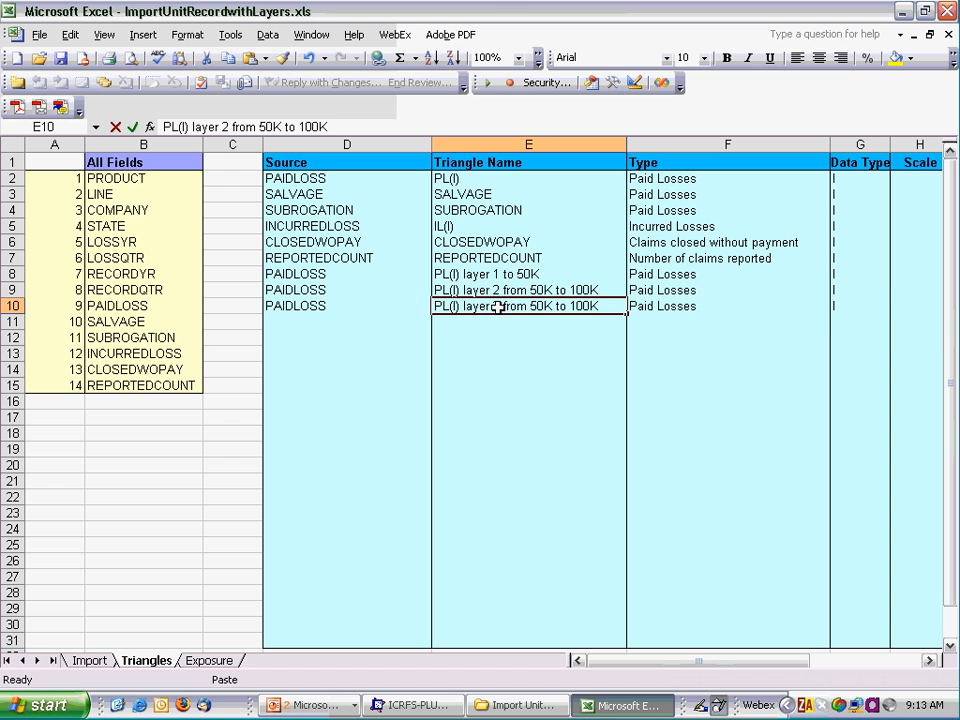
{"action": "key", "text": "BackSpace"}
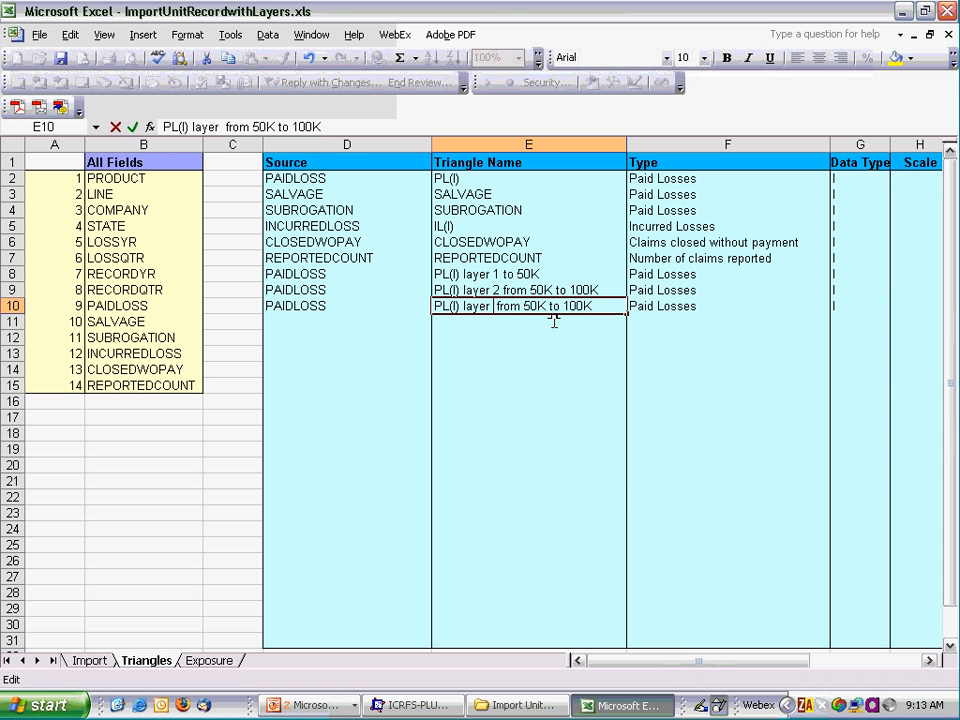
{"action": "type", "text": "3"}
{"action": "left_click", "coordinate": [504, 364]}
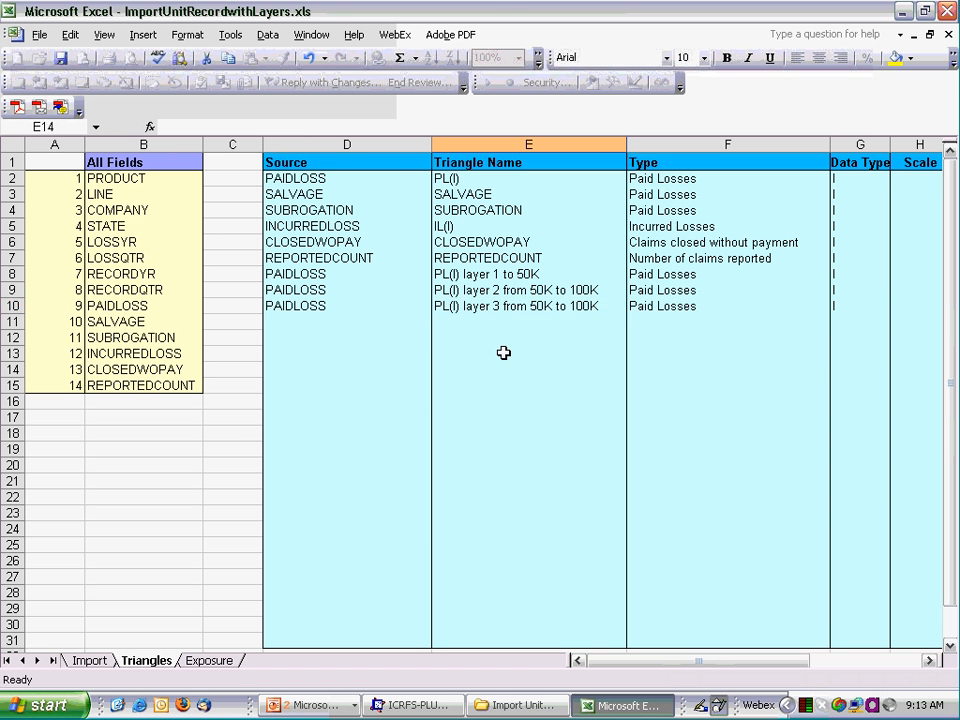
{"action": "double_click", "coordinate": [543, 308]}
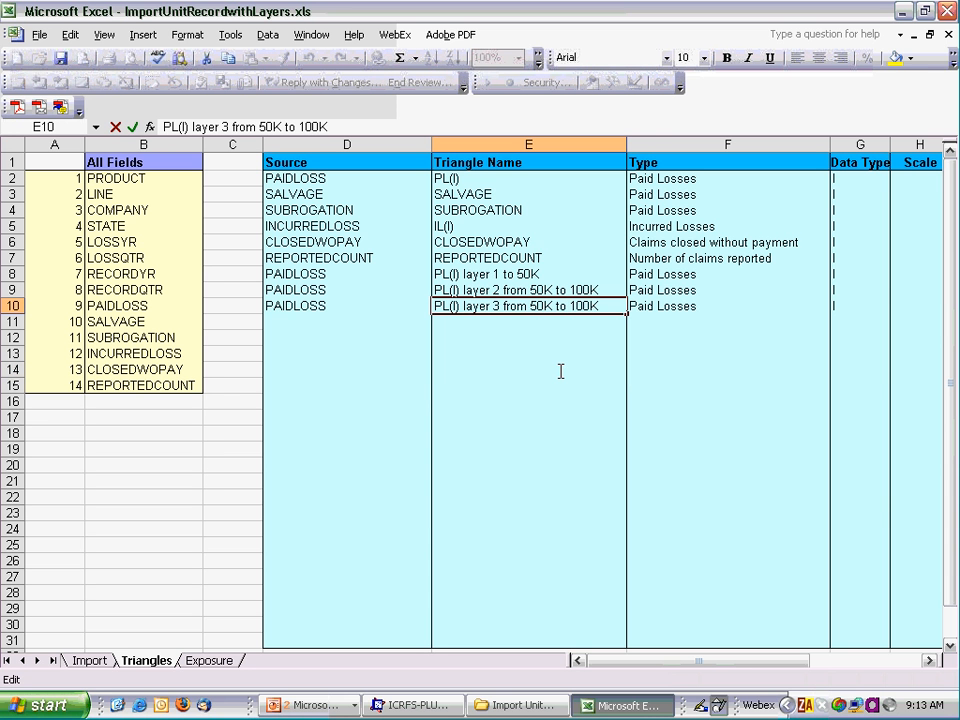
{"action": "key", "text": "BackSpace"}
{"action": "key", "text": "BackSpace"}
{"action": "key", "text": "BackSpace"}
{"action": "key", "text": "BackSpace"}
{"action": "key", "text": "BackSpace"}
{"action": "key", "text": "BackSpace"}
{"action": "key", "text": "BackSpace"}
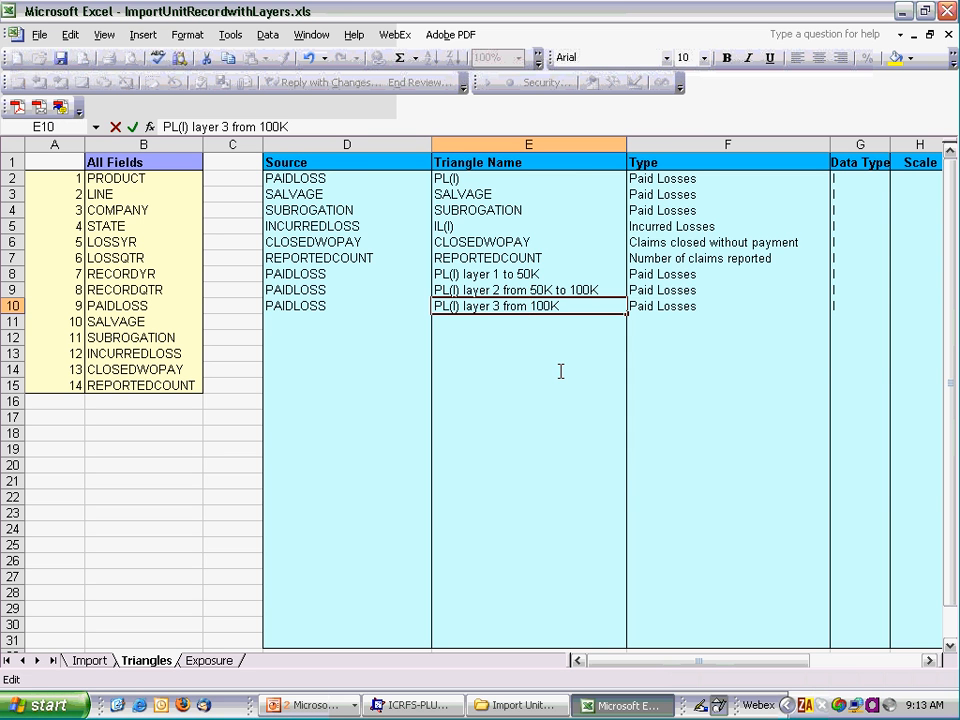
{"action": "key", "text": "Return"}
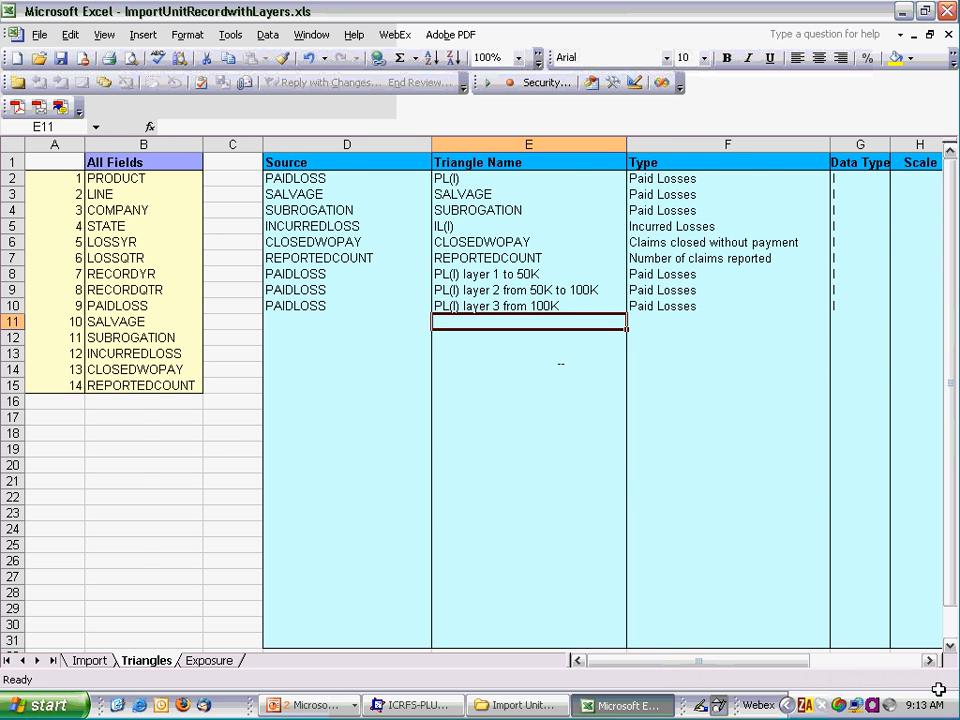
Set the Min value of the layer 3 triangle in K10 to 100000
{"action": "left_click", "coordinate": [929, 660]}
{"action": "left_click", "coordinate": [929, 660]}
{"action": "left_click", "coordinate": [929, 660]}
{"action": "left_click", "coordinate": [929, 660]}
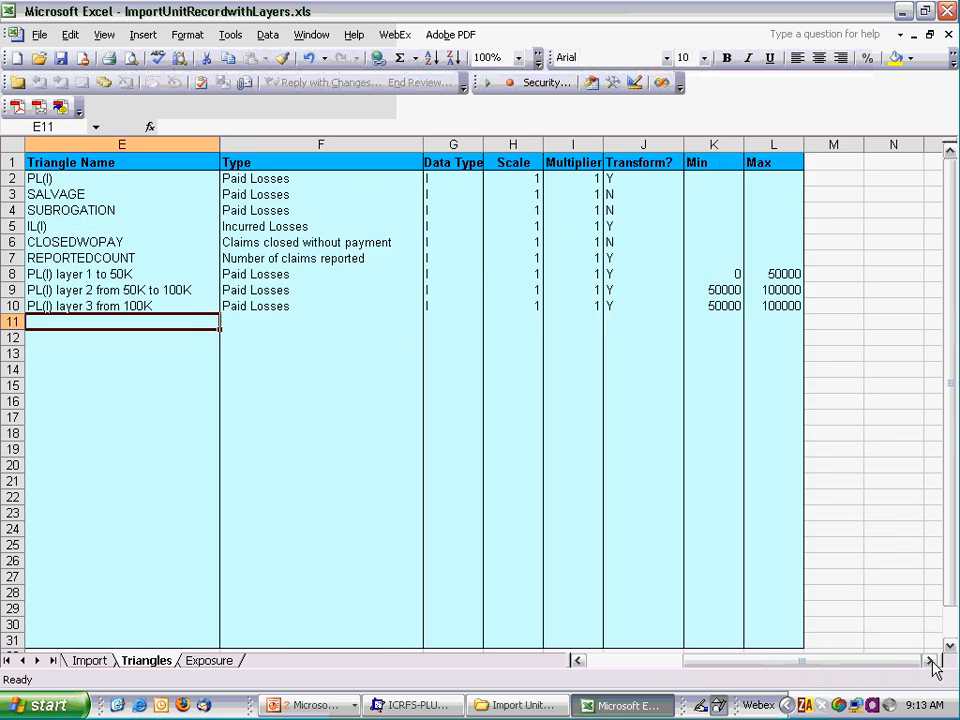
{"action": "left_click", "coordinate": [930, 661]}
{"action": "left_click", "coordinate": [522, 305]}
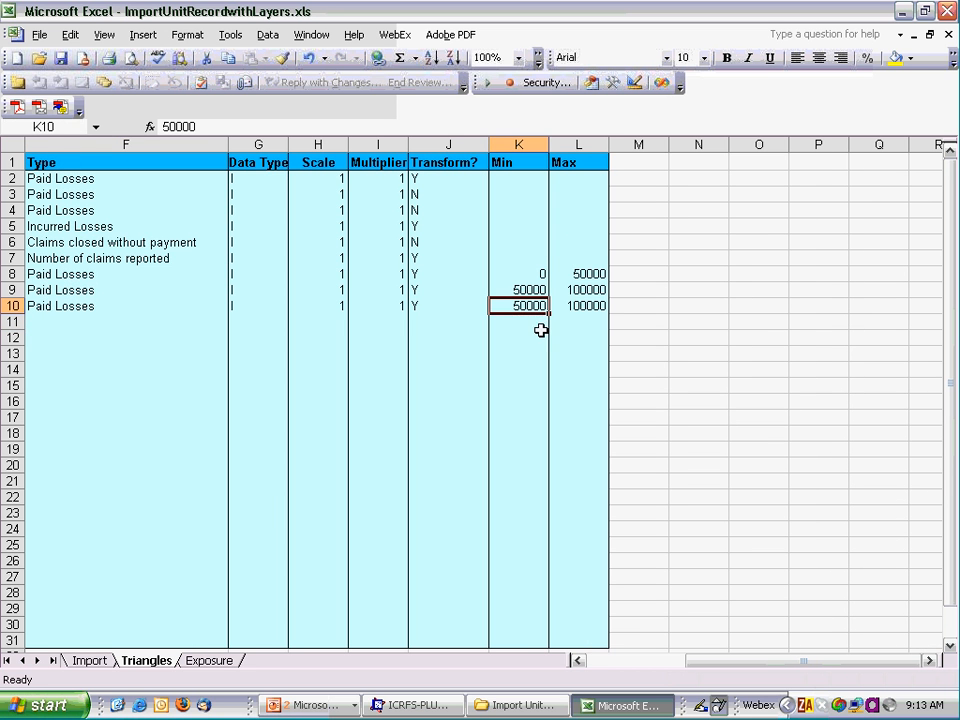
{"action": "type", "text": "100000"}
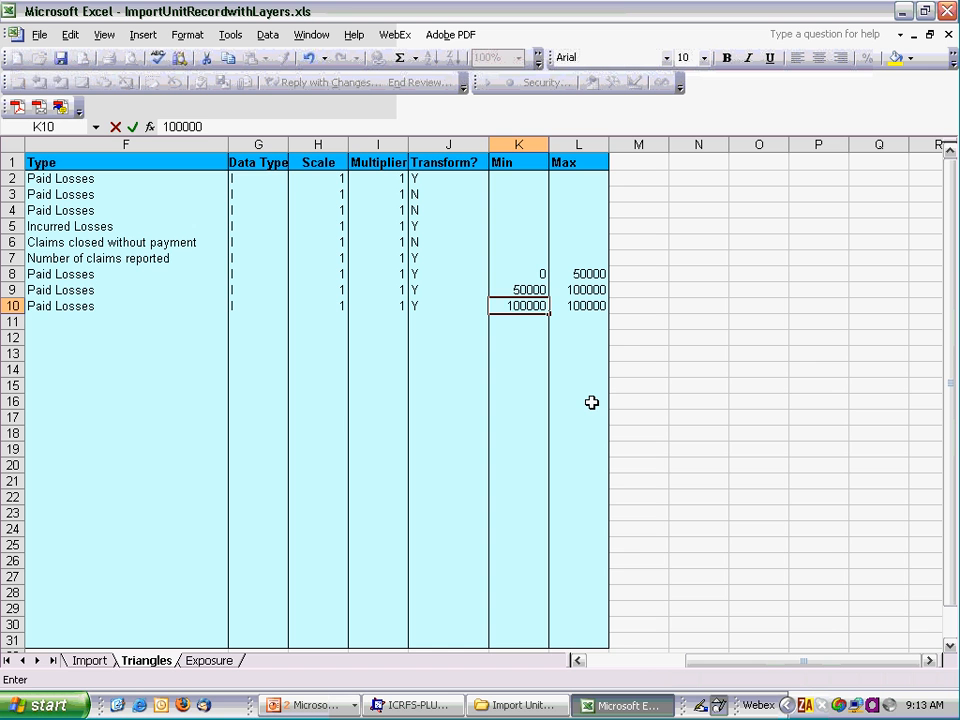
{"action": "key", "text": "Return"}
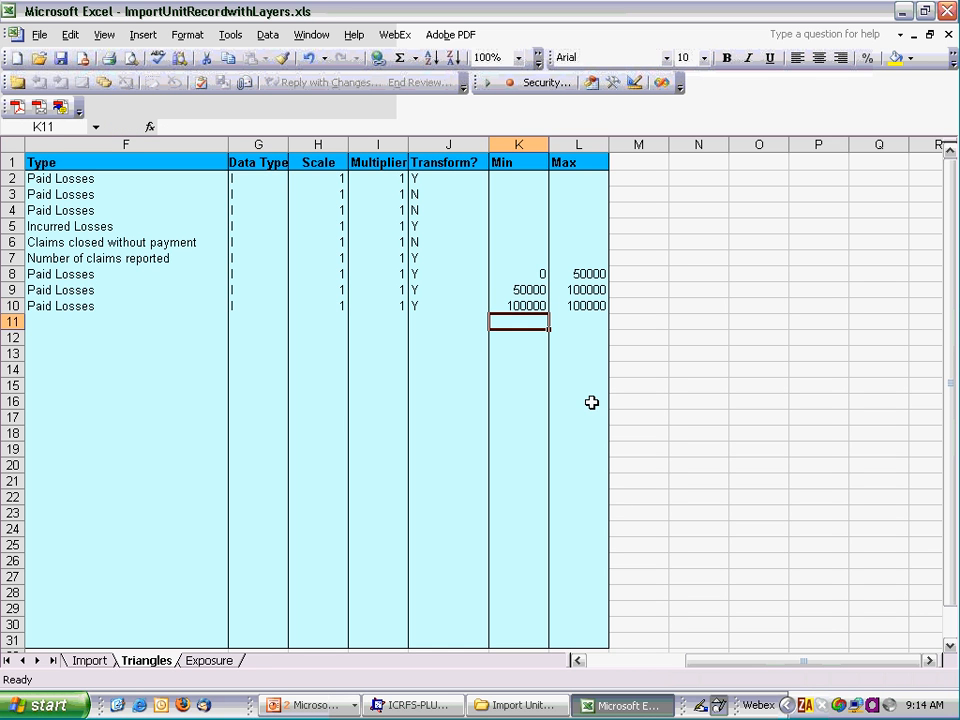
Clear the Max value of the layer 3 triangle in L10 so the layer has no upper limit
{"action": "left_click", "coordinate": [583, 306]}
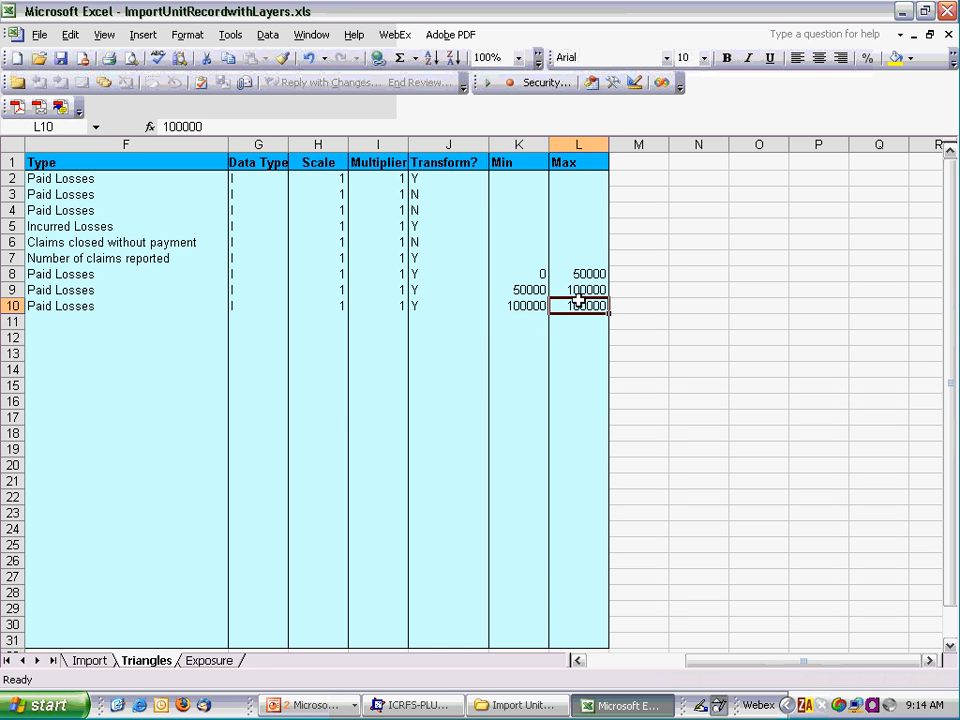
{"action": "key", "text": "Delete"}
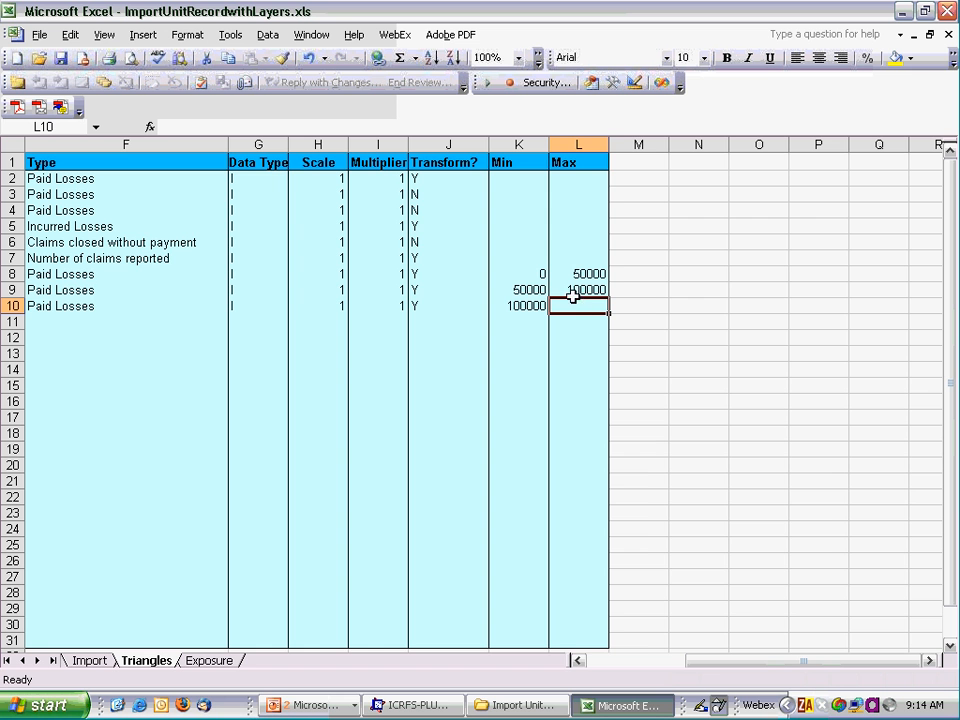
{"action": "left_click", "coordinate": [577, 660]}
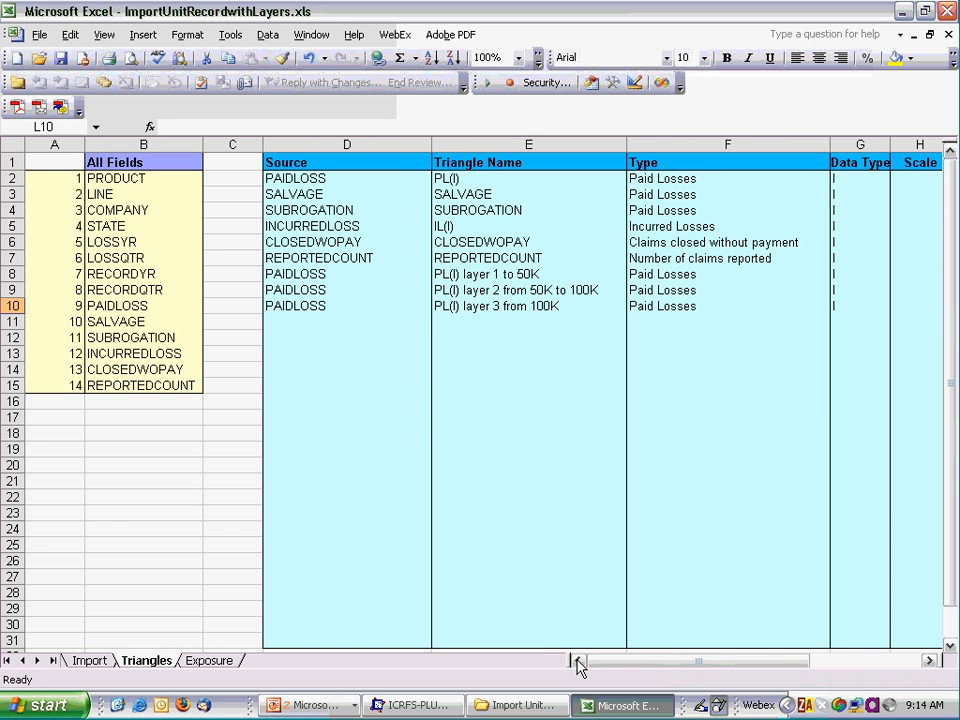
Save the workbook and run the database import from the Import sheet
{"action": "left_click", "coordinate": [60, 58]}
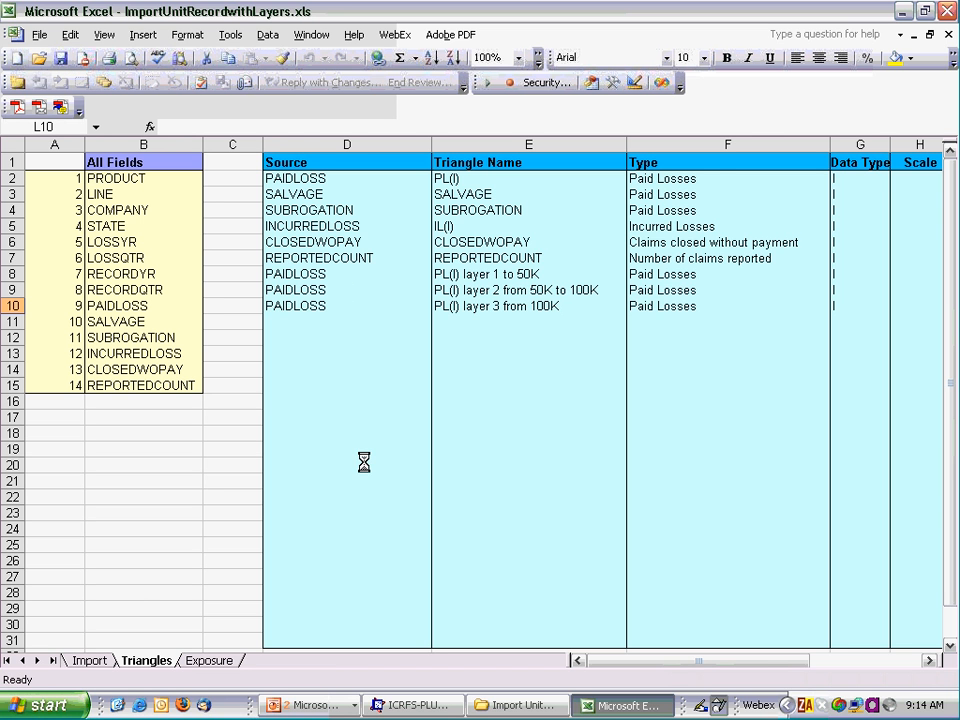
{"action": "left_click", "coordinate": [88, 660]}
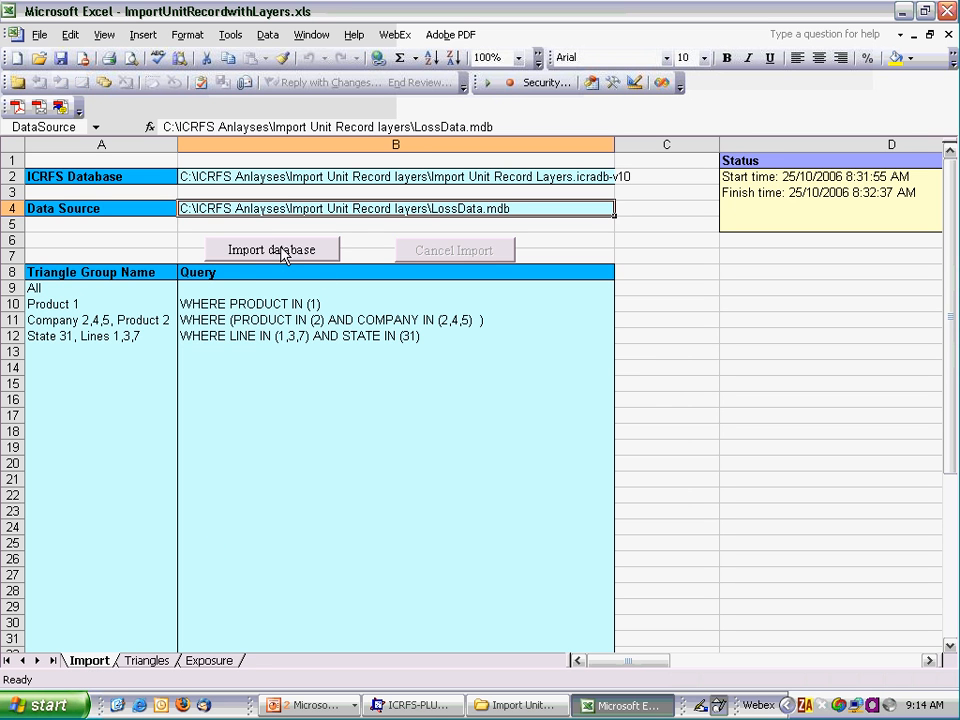
{"action": "left_click", "coordinate": [283, 252]}
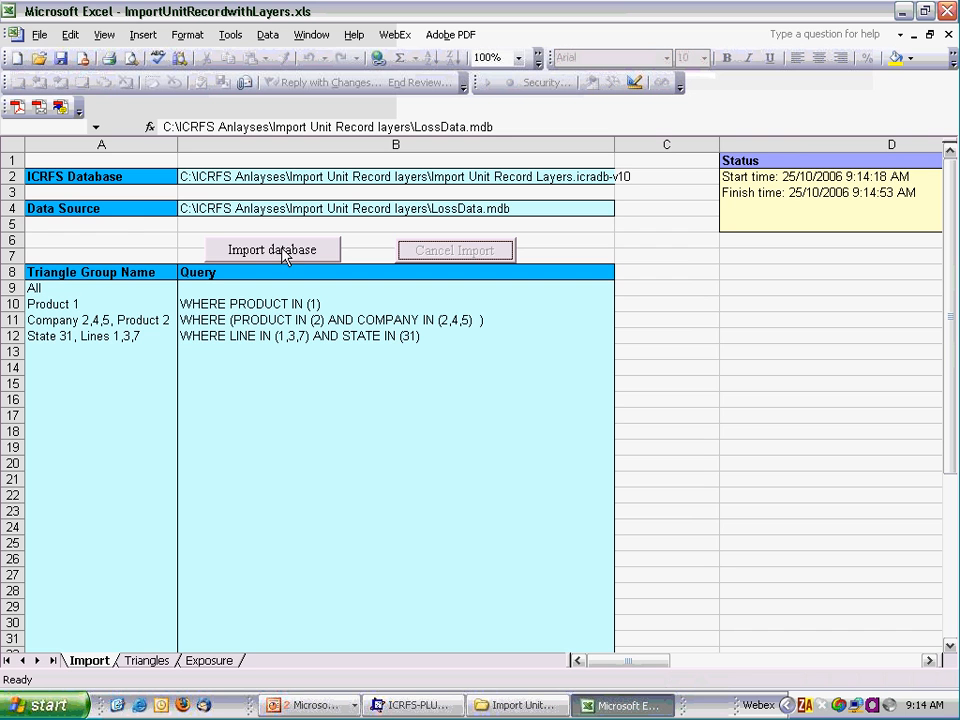
Switch to ICRFS-PLUS and refresh the triangle group list of the Import Unit Record Layers database
{"action": "left_click", "coordinate": [410, 704]}
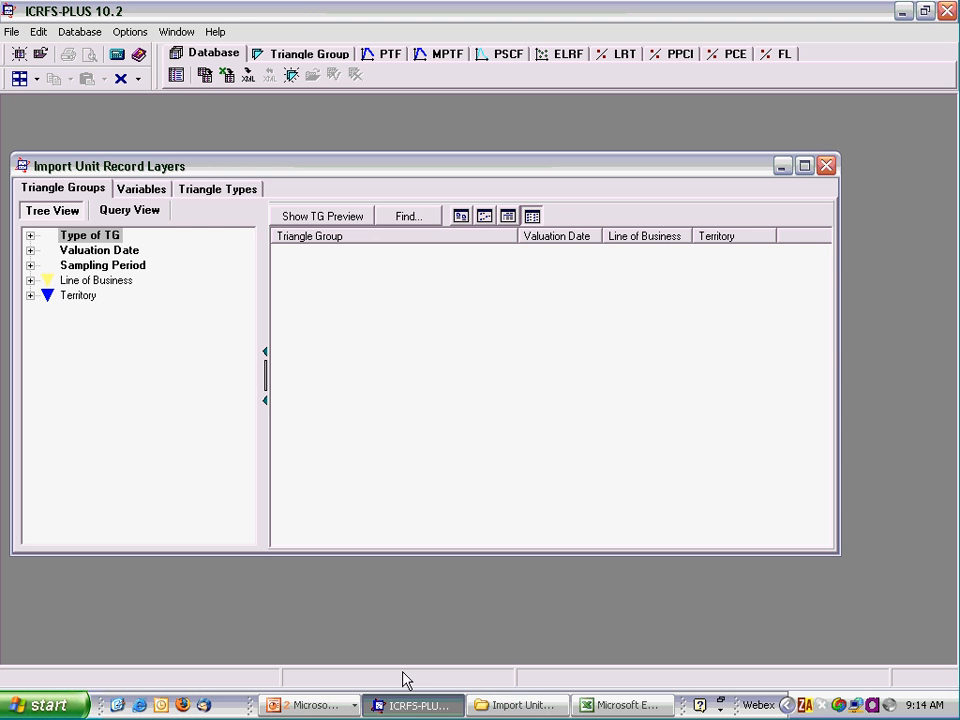
{"action": "right_click", "coordinate": [305, 291]}
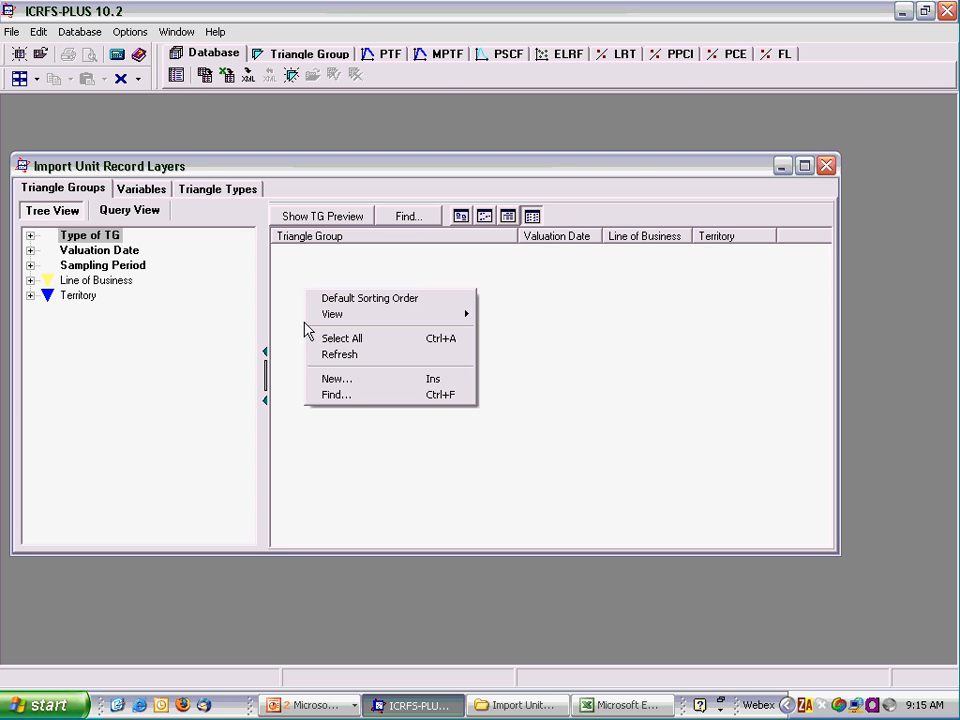
{"action": "left_click", "coordinate": [329, 362]}
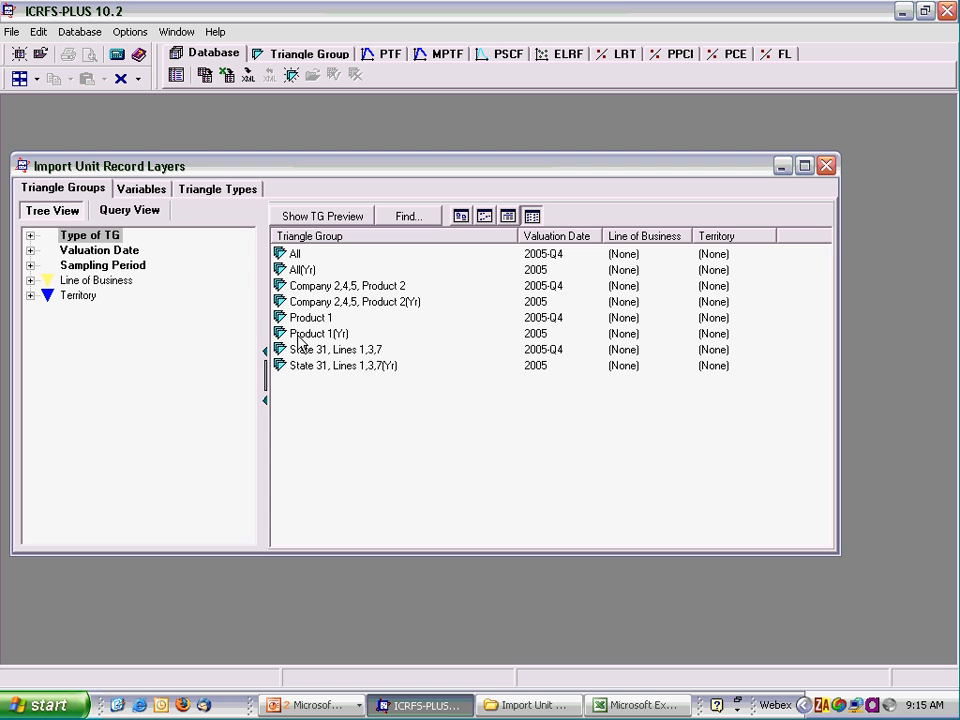
Open the All triangle group and examine its datasets and triangles with their full names
{"action": "double_click", "coordinate": [293, 256]}
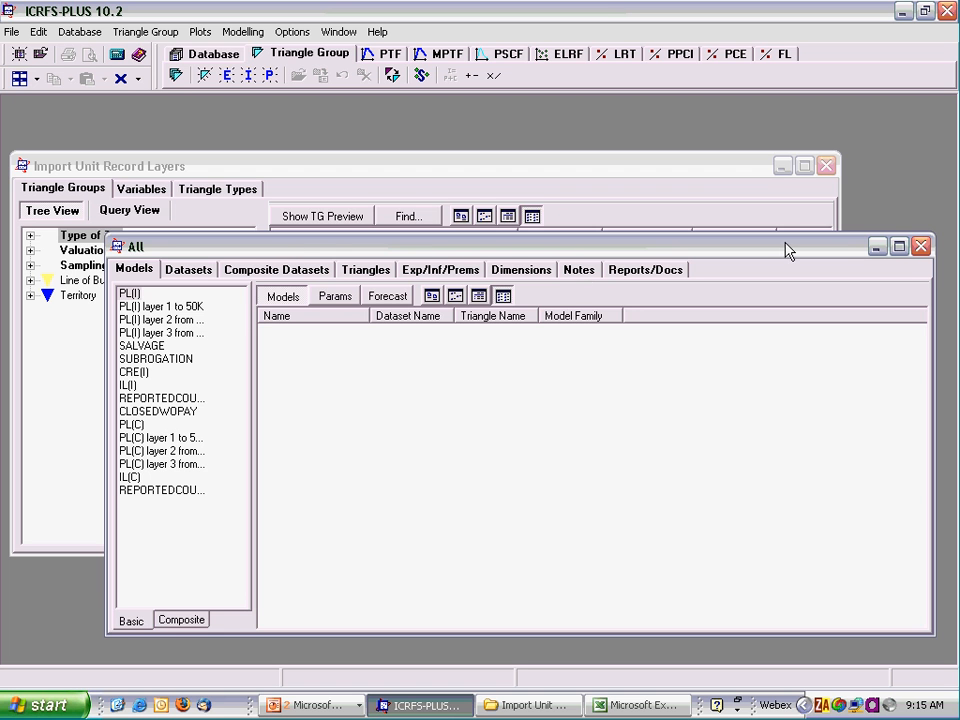
{"action": "left_click_drag", "start_coordinate": [784, 251], "coordinate": [786, 196]}
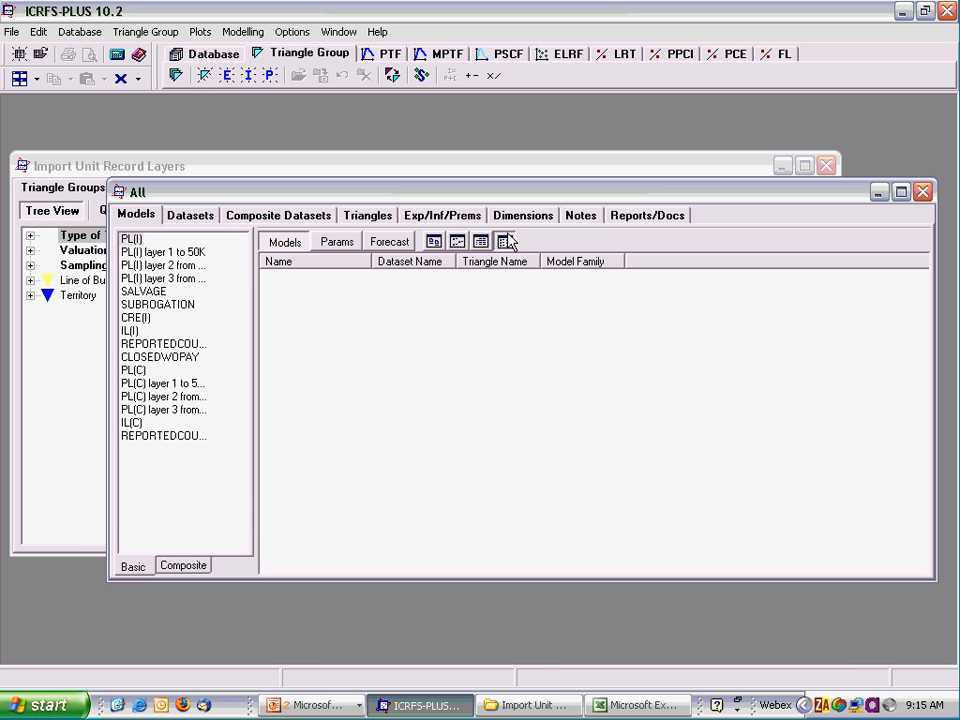
{"action": "left_click", "coordinate": [370, 219]}
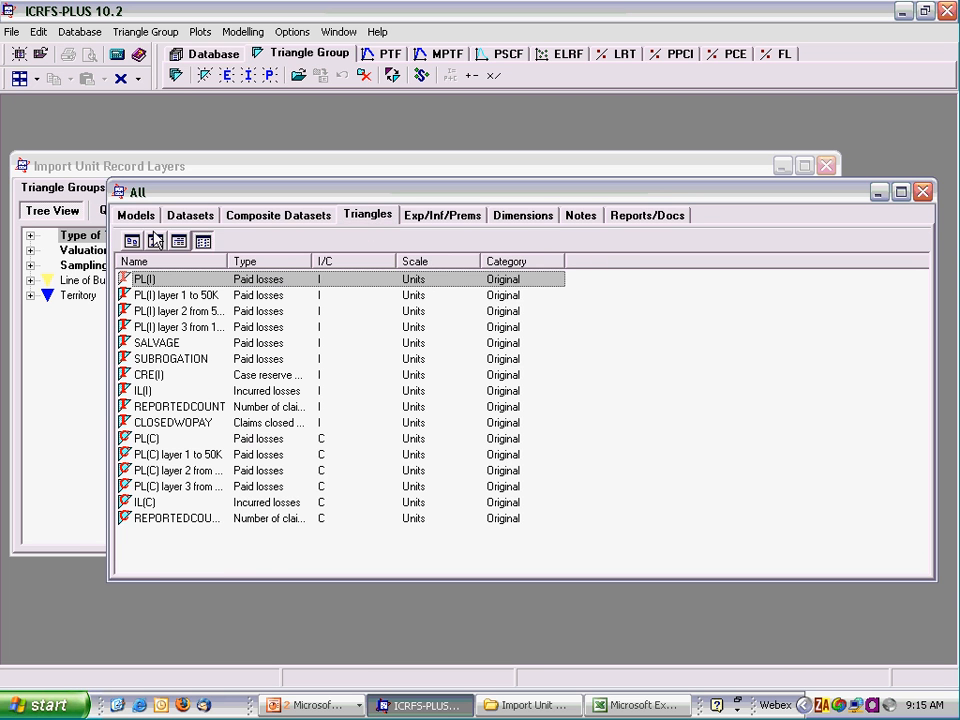
{"action": "left_click", "coordinate": [190, 216]}
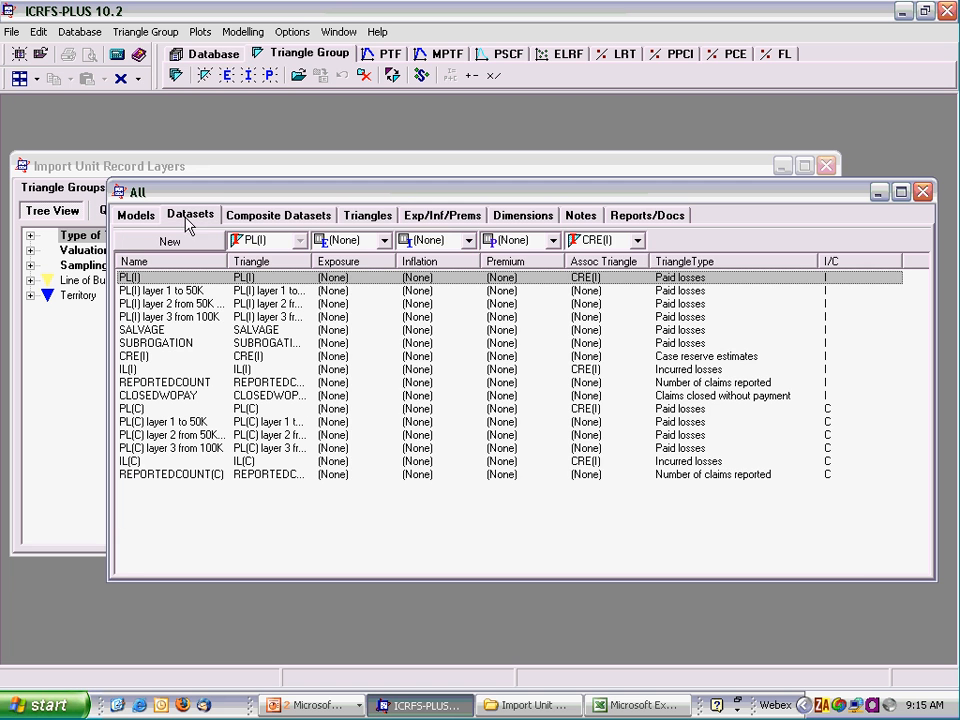
{"action": "double_click", "coordinate": [312, 260]}
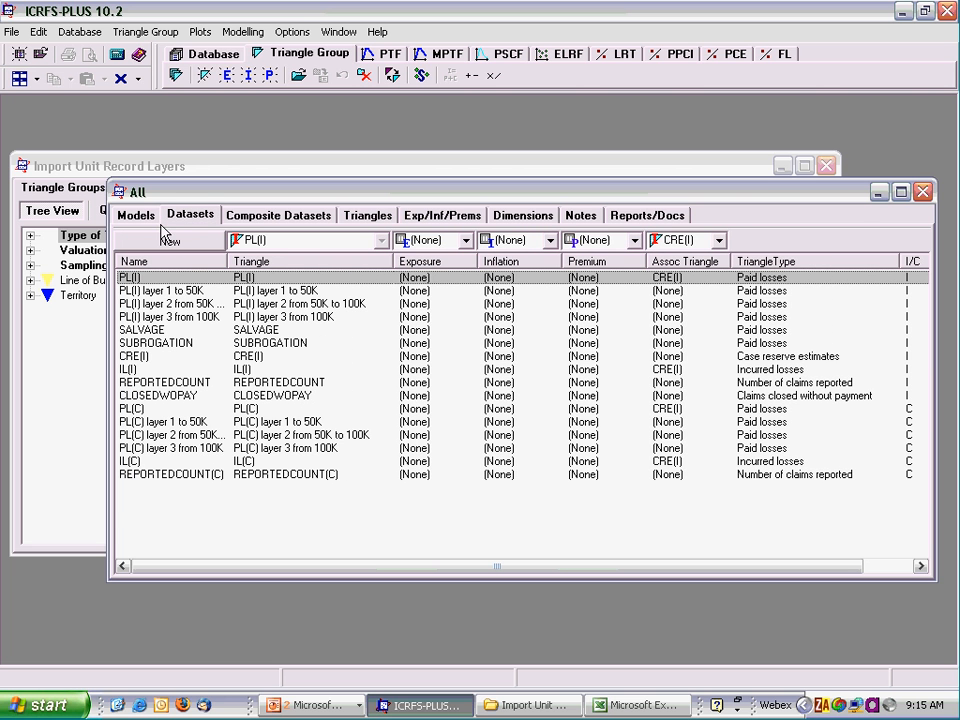
{"action": "left_click", "coordinate": [368, 216]}
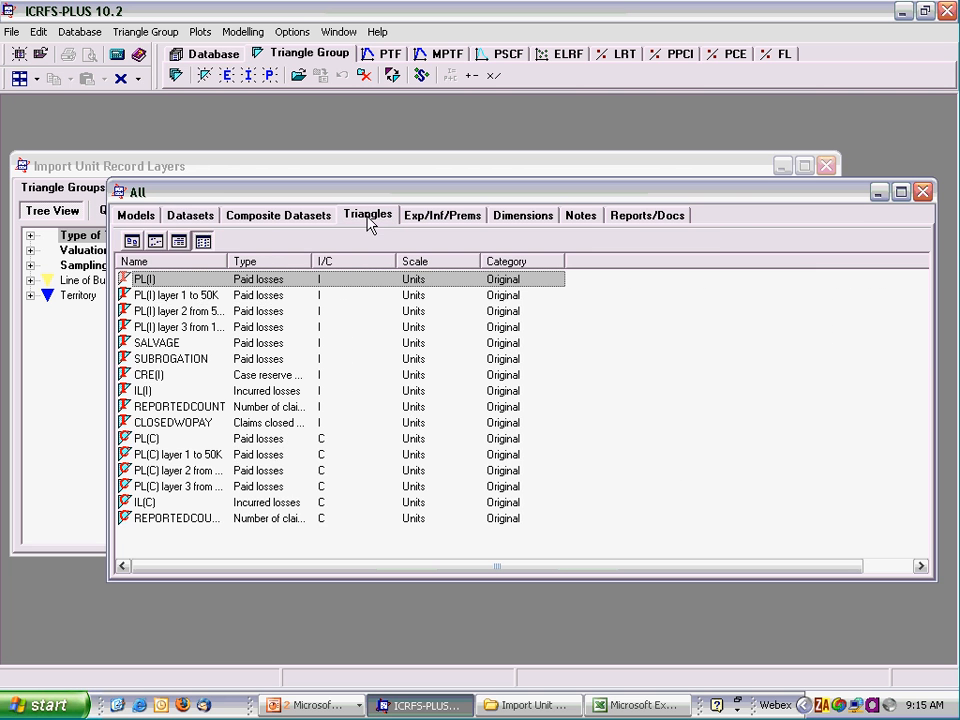
{"action": "double_click", "coordinate": [228, 261]}
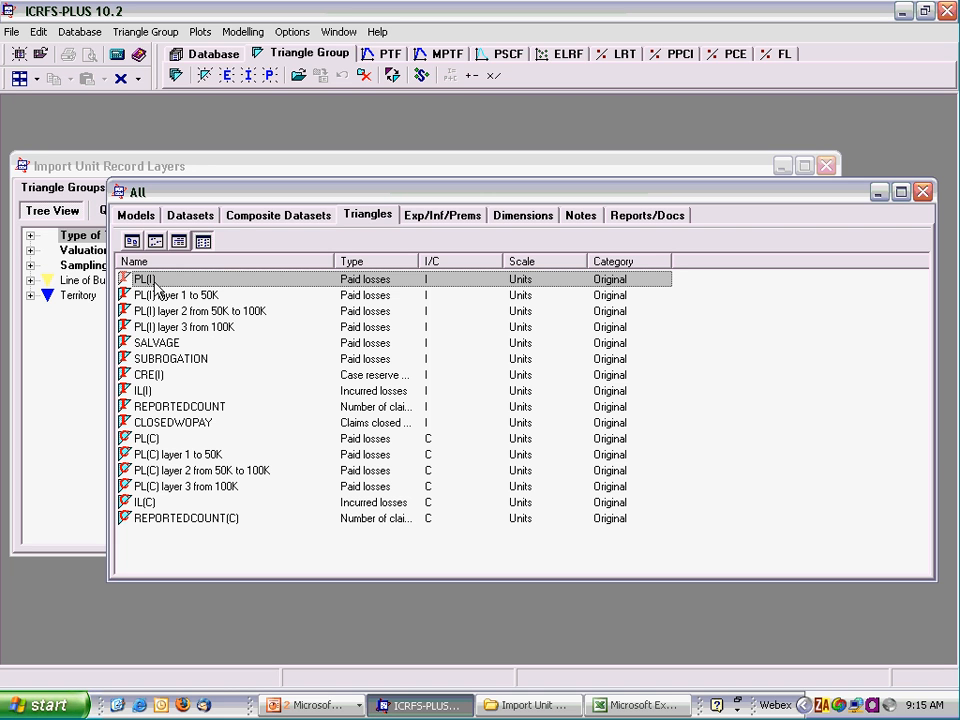
{"action": "left_click", "coordinate": [150, 389]}
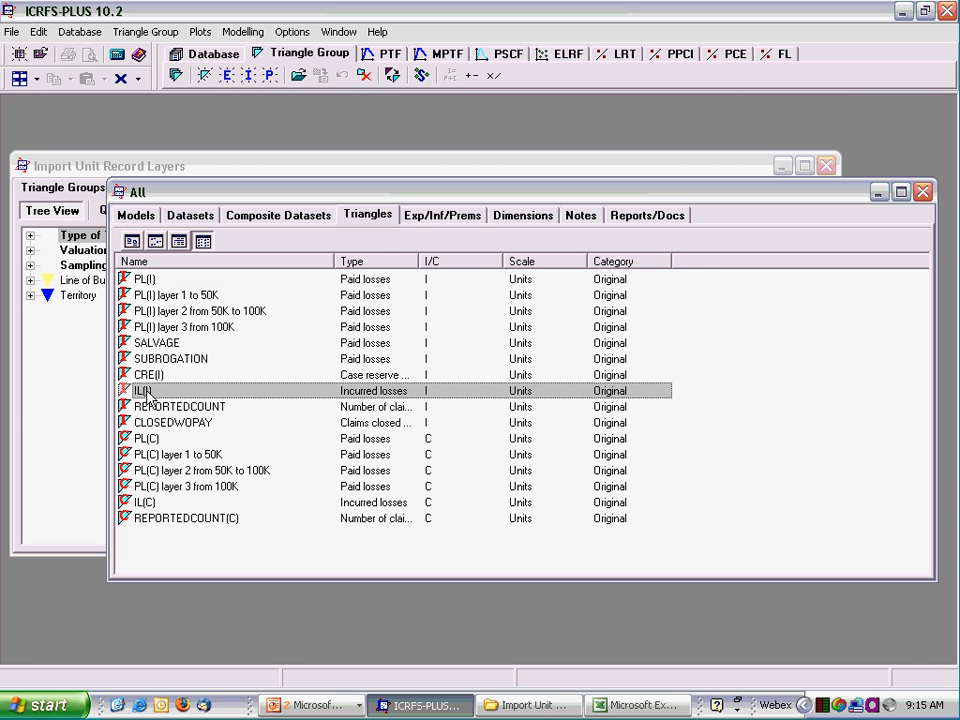
{"action": "left_click", "coordinate": [150, 280], "text": "ctrl"}
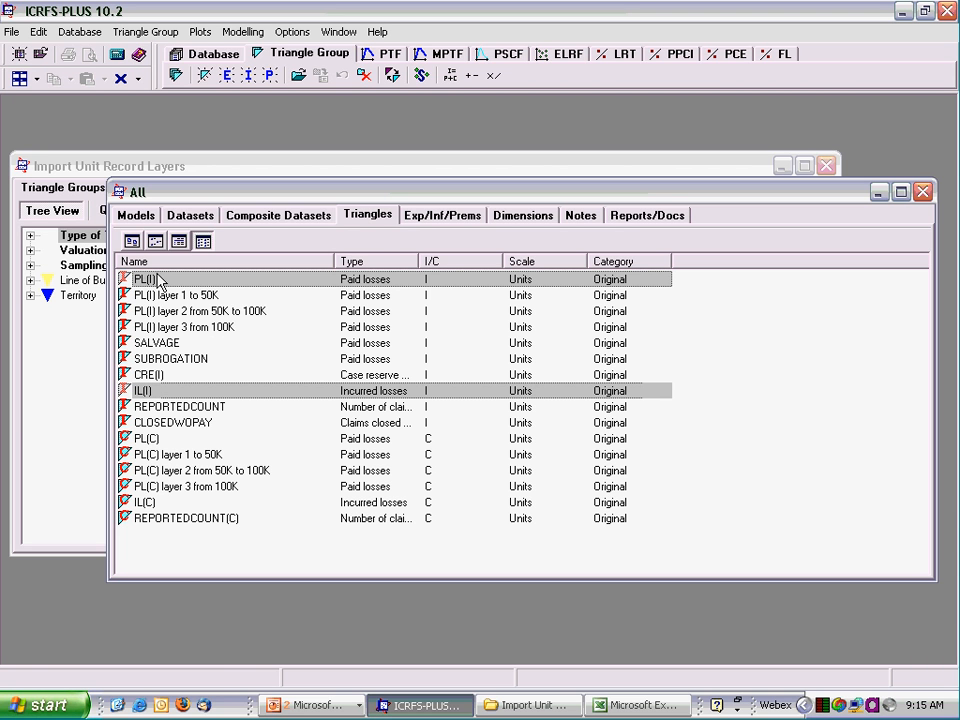
{"action": "left_click", "coordinate": [451, 78]}
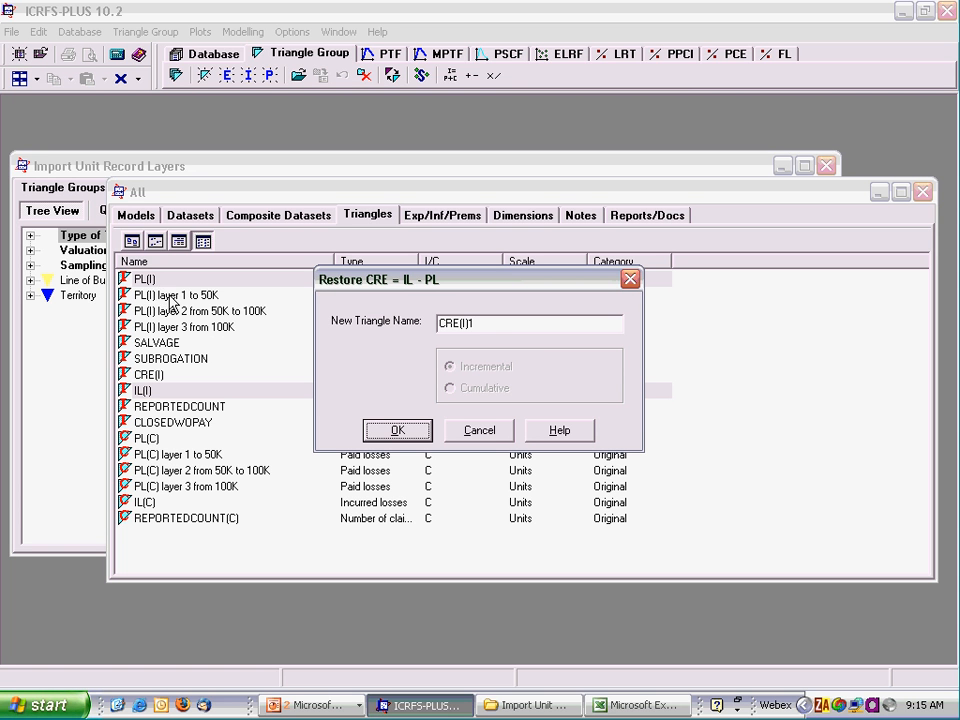
{"action": "left_click", "coordinate": [481, 431]}
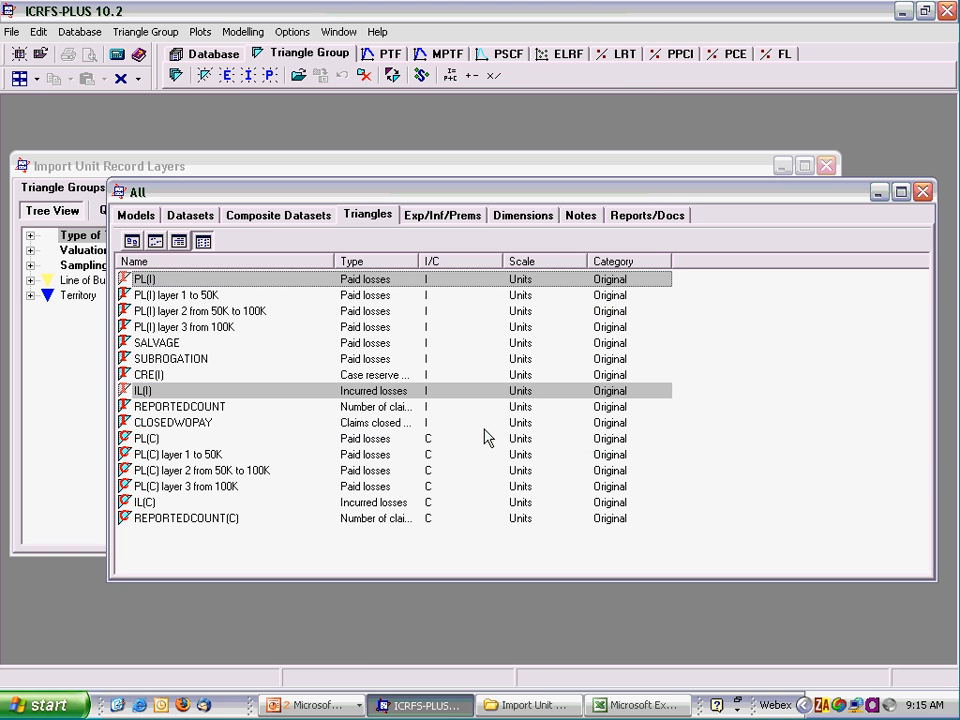
Aggregate the three PL(I) layer triangles into a new triangle named "Aggregate of three layers"
{"action": "left_click_drag", "start_coordinate": [198, 297], "coordinate": [204, 325]}
{"action": "right_click", "coordinate": [203, 318]}
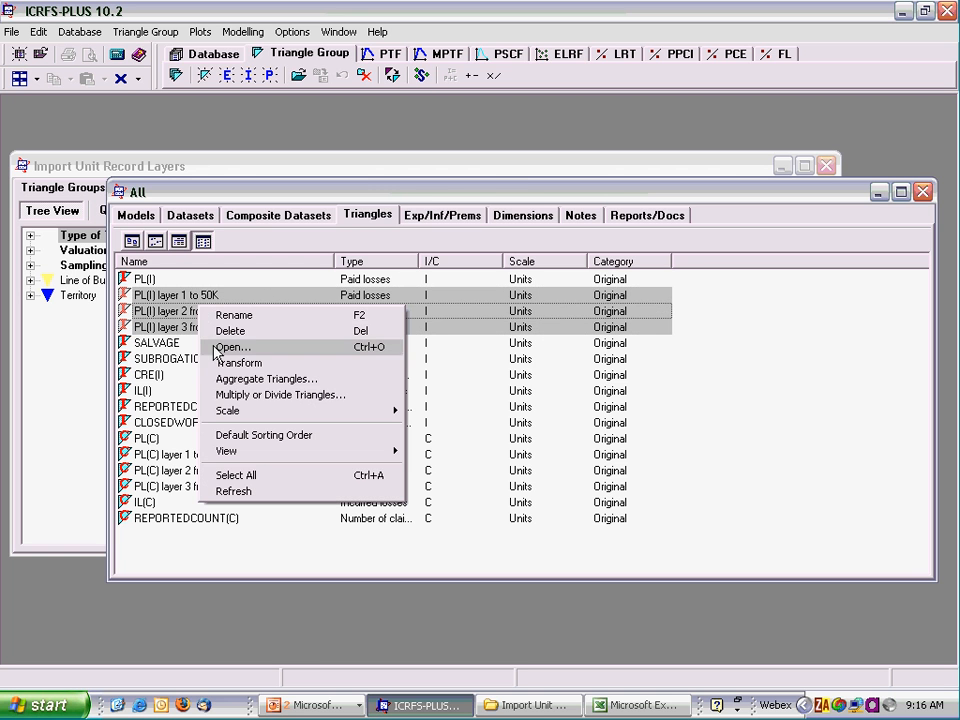
{"action": "left_click", "coordinate": [272, 379]}
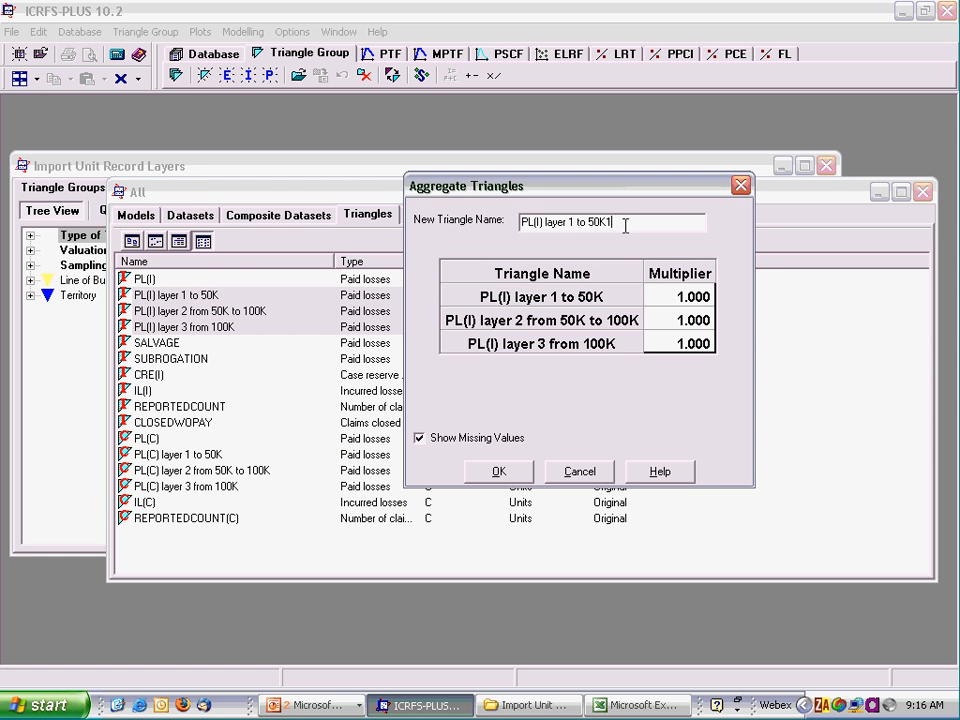
{"action": "left_click_drag", "start_coordinate": [624, 223], "coordinate": [510, 219]}
{"action": "type", "text": "A"}
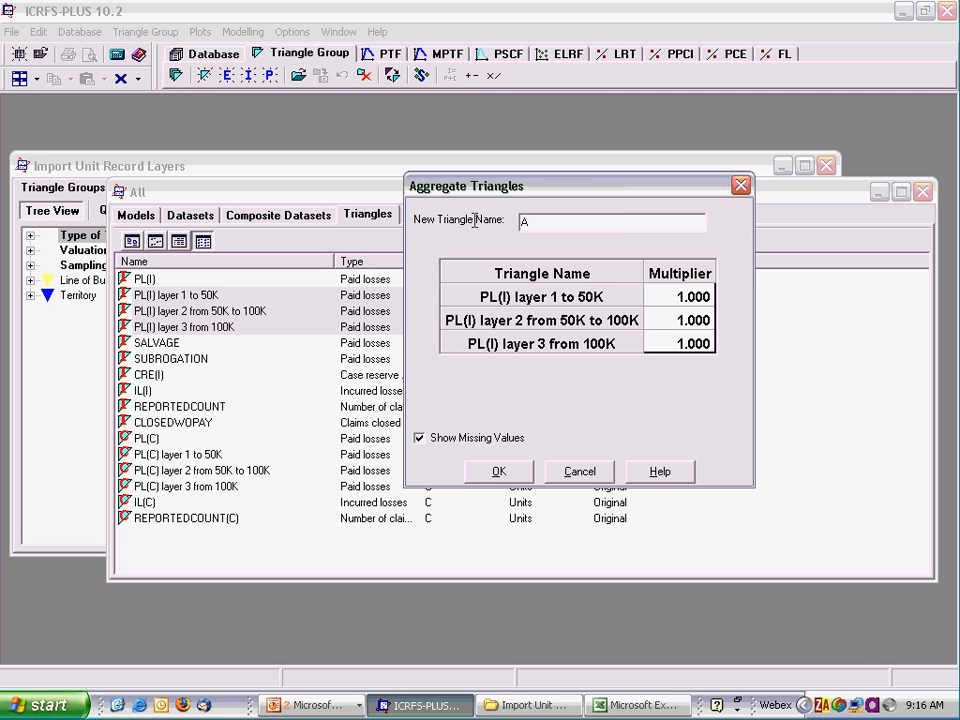
{"action": "type", "text": "ggregate of three layers"}
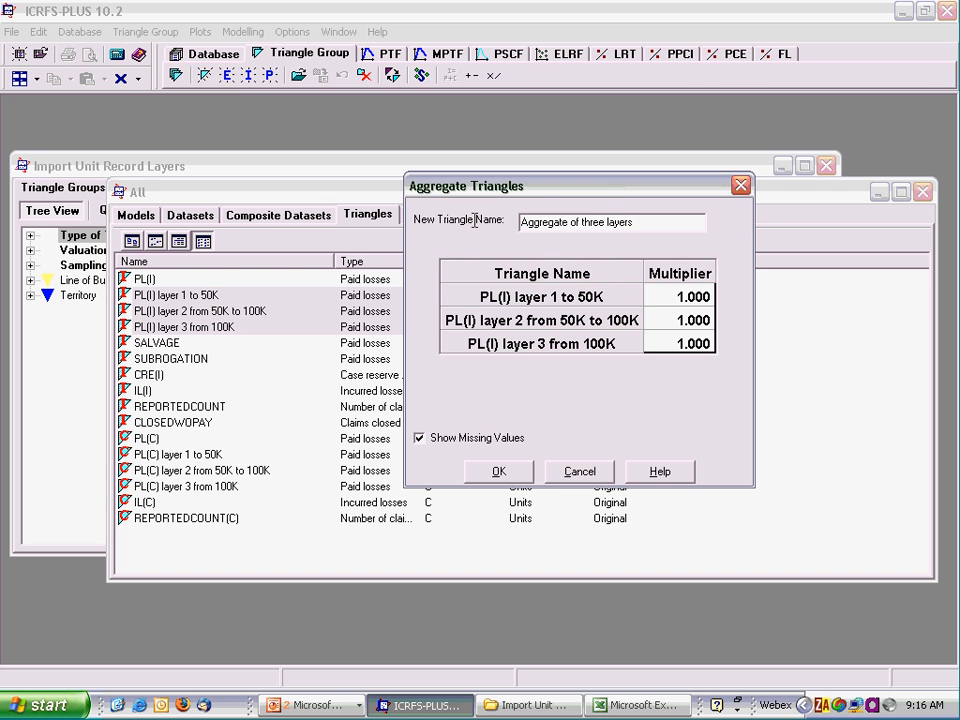
{"action": "left_click", "coordinate": [498, 474]}
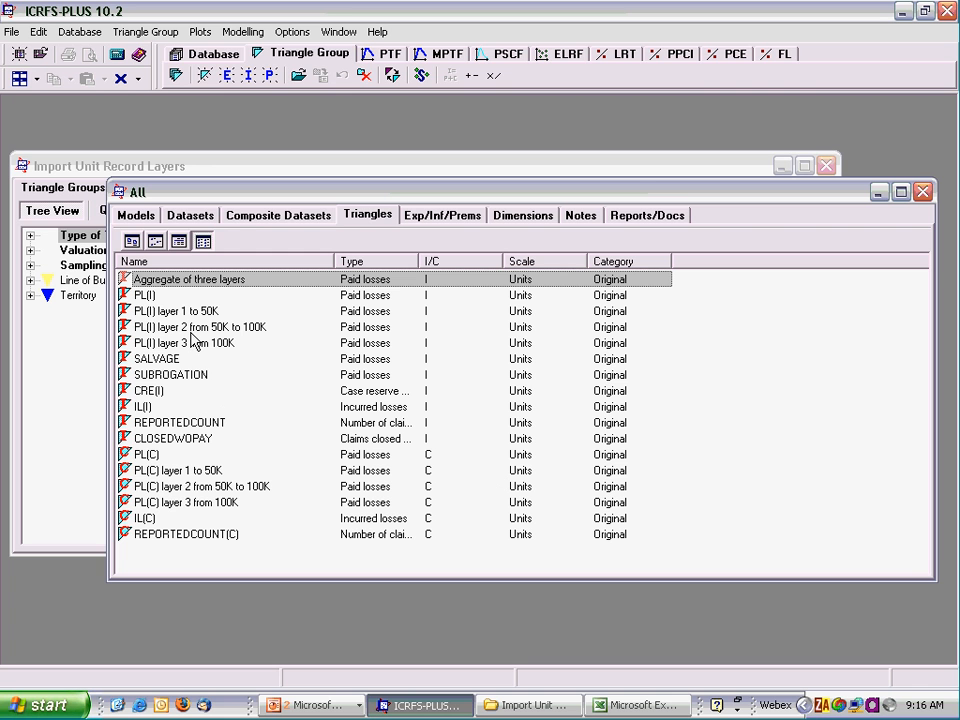
Compare the "Aggregate of three layers" and PL(I) triangles side by side, and close all triangle groups
{"action": "left_click", "coordinate": [145, 296], "text": "ctrl"}
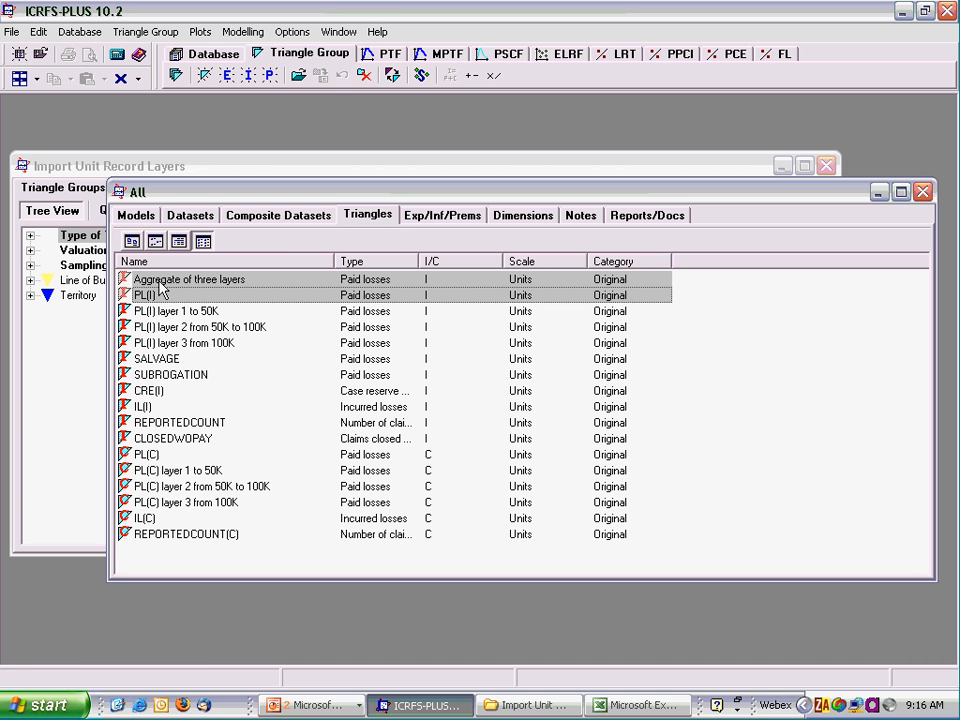
{"action": "right_click", "coordinate": [159, 298]}
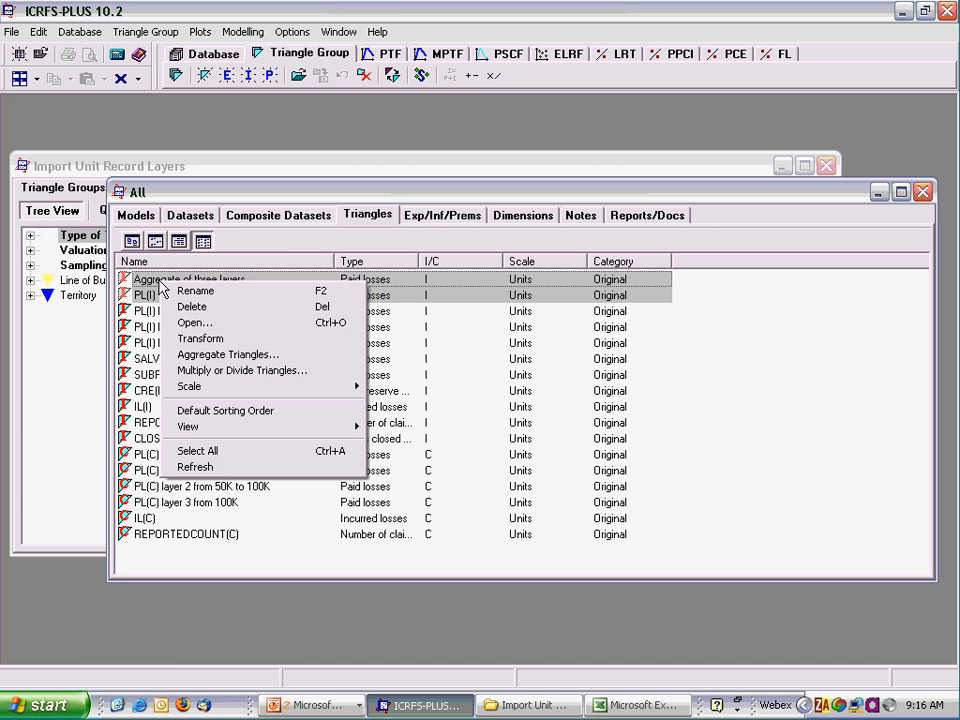
{"action": "left_click", "coordinate": [195, 322]}
{"action": "left_click", "coordinate": [36, 79]}
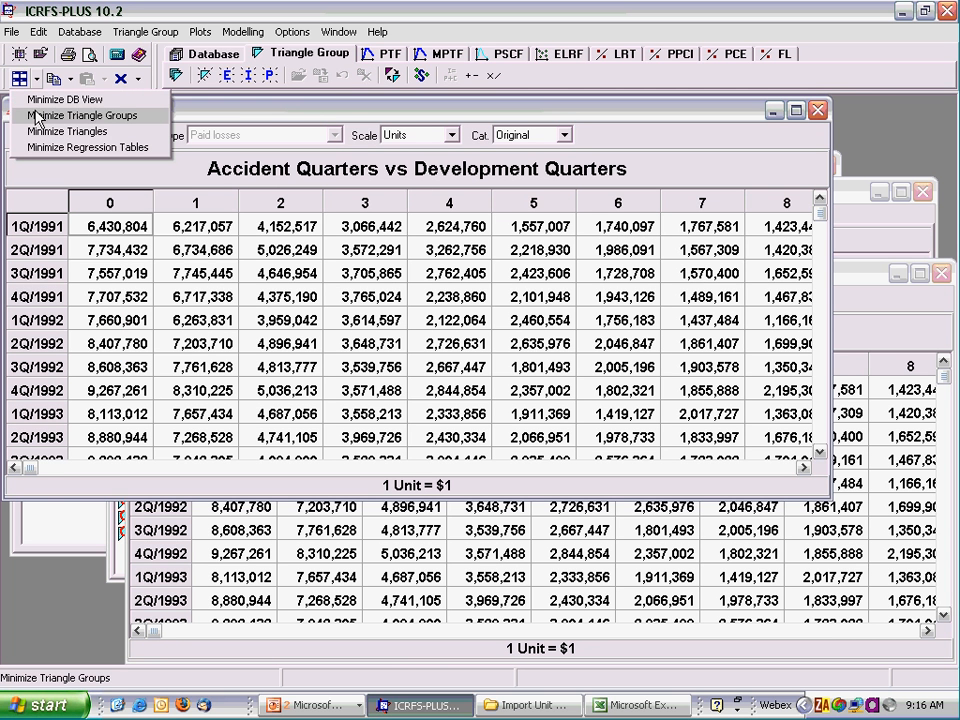
{"action": "left_click", "coordinate": [36, 116]}
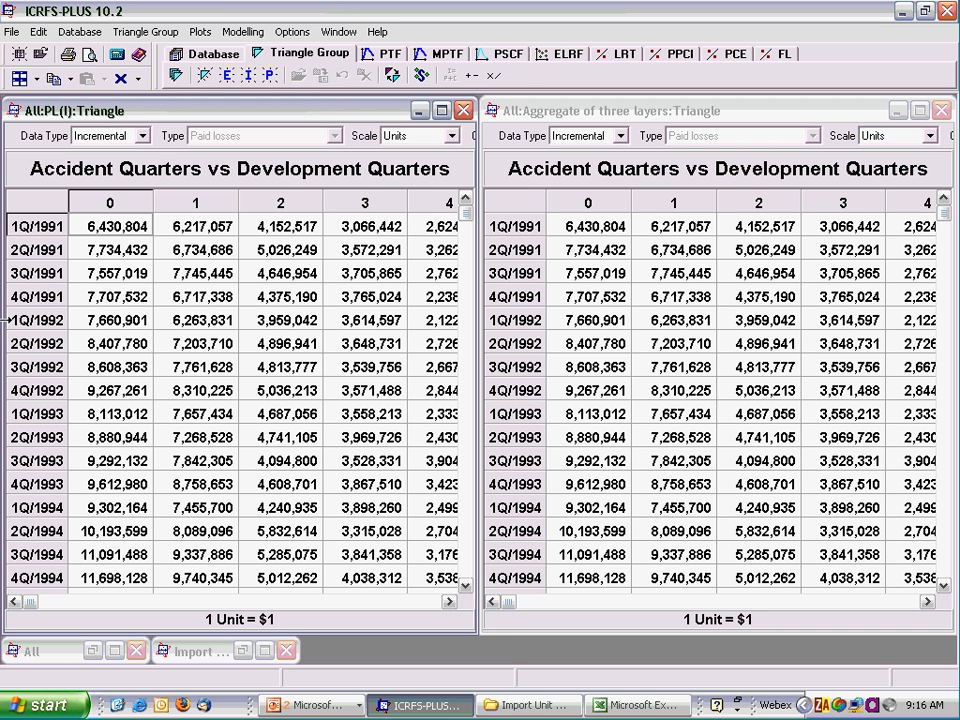
{"action": "left_click", "coordinate": [140, 79]}
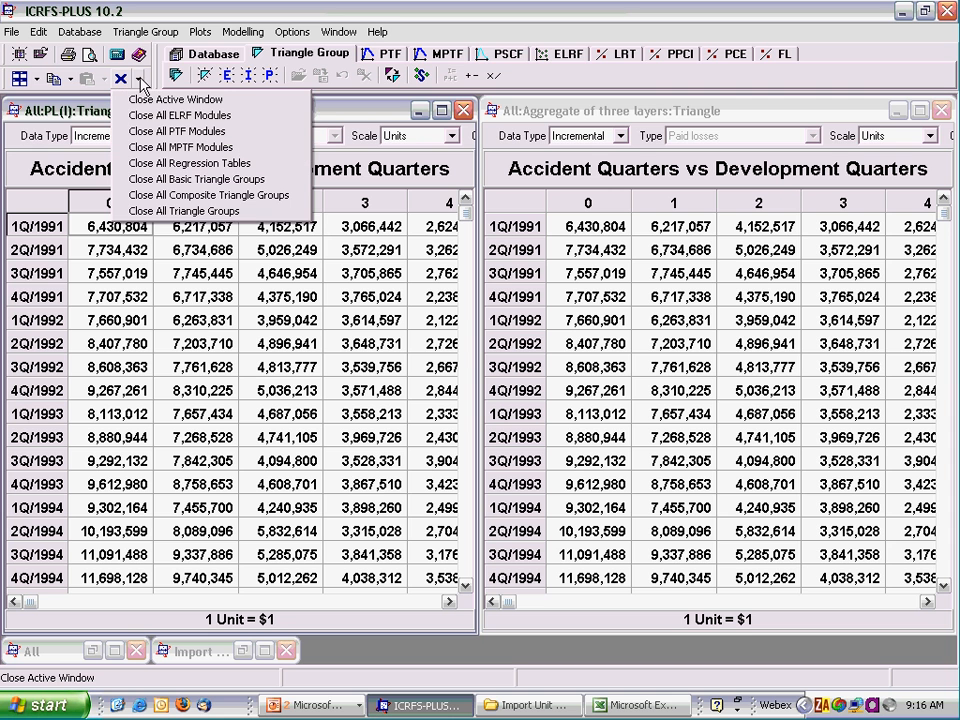
{"action": "left_click", "coordinate": [160, 211]}
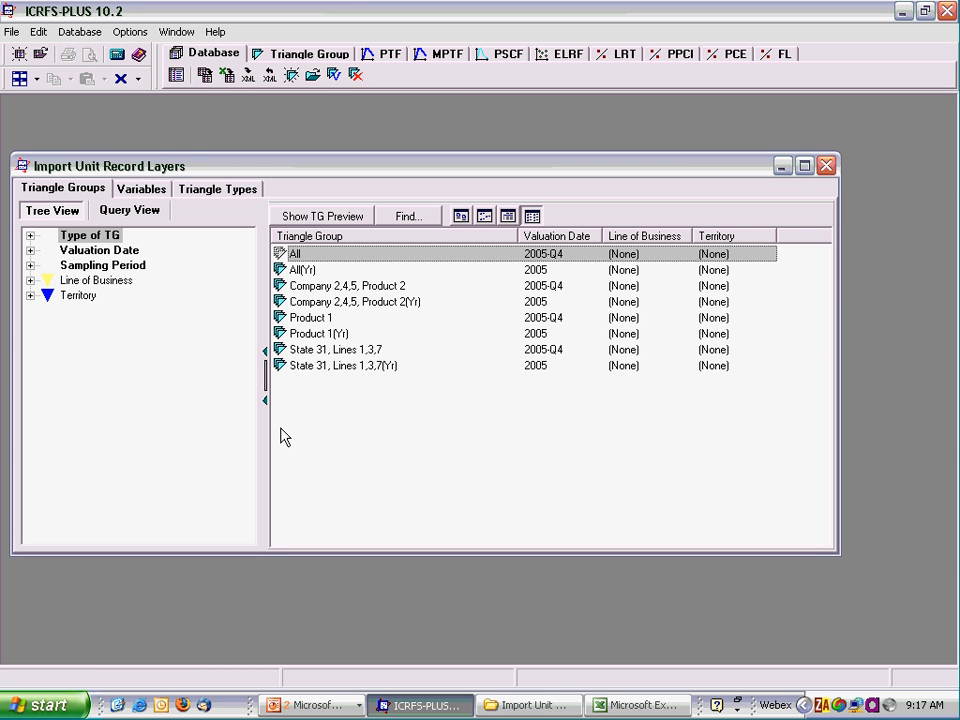
Review the layer definitions on the Excel workbook's Triangles sheet, and look through the imported triangle groups in ICRFS-PLUS
{"action": "left_click", "coordinate": [640, 705]}
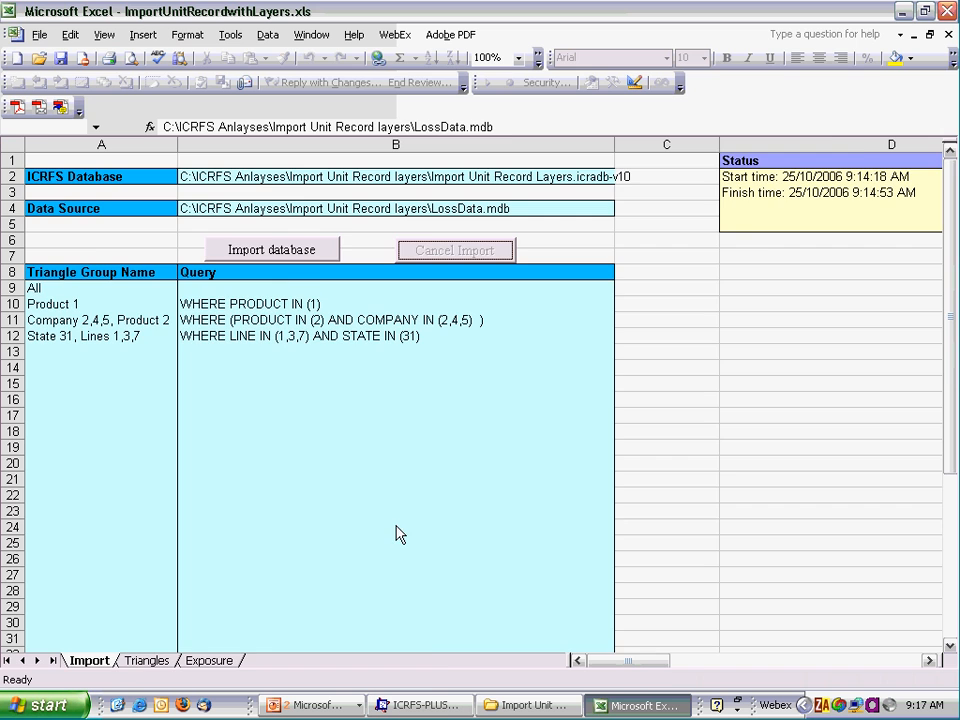
{"action": "left_click", "coordinate": [140, 660]}
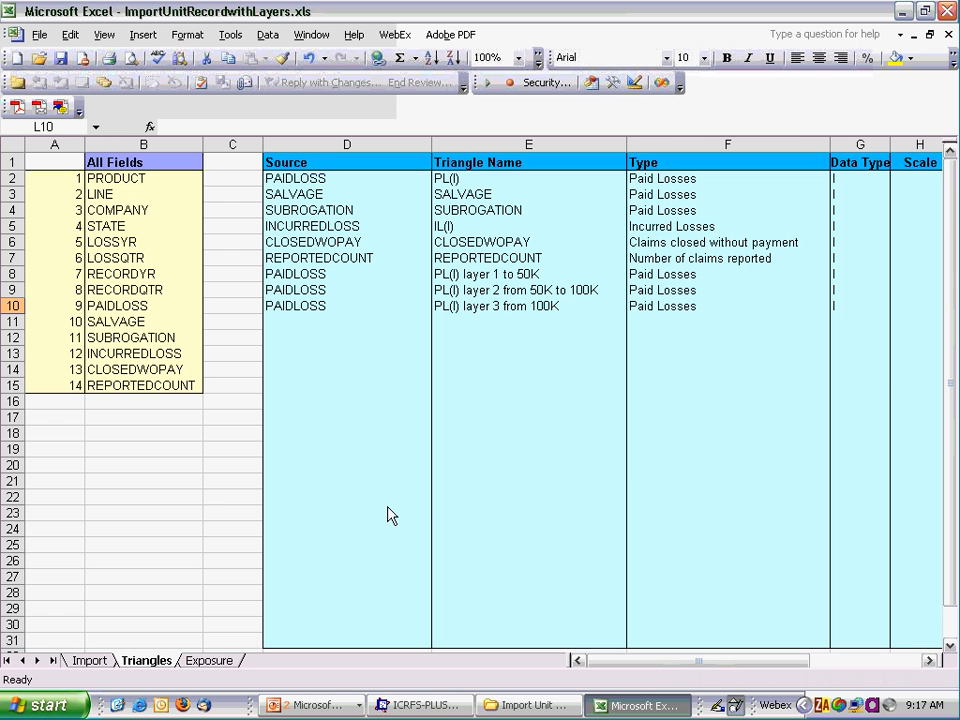
{"action": "left_click", "coordinate": [400, 706]}
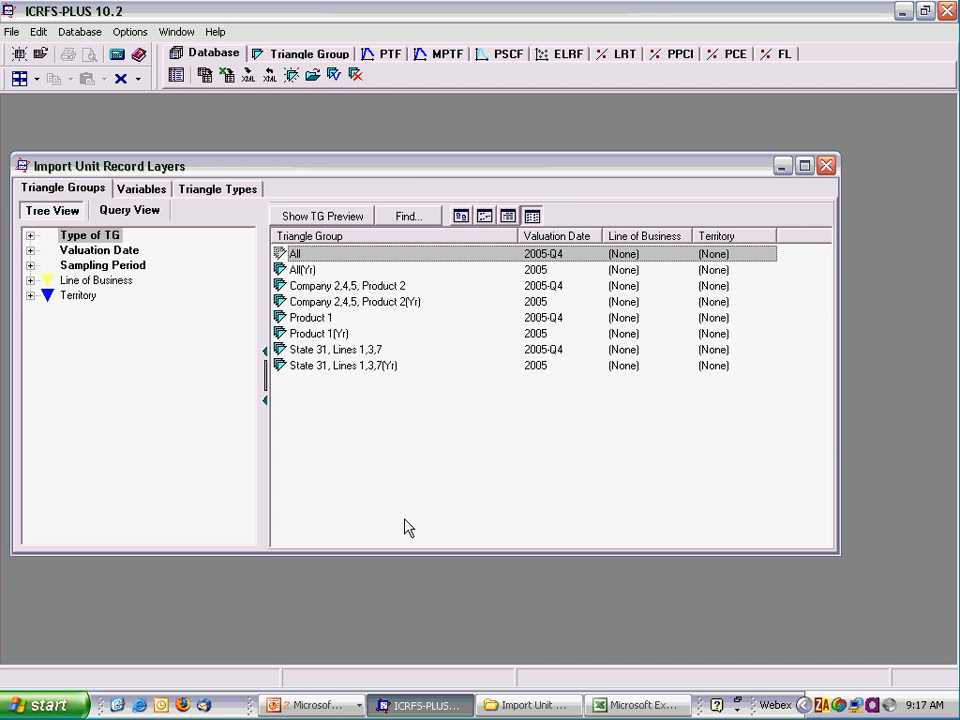
{"action": "left_click", "coordinate": [304, 270]}
{"action": "left_click", "coordinate": [318, 286]}
{"action": "left_click", "coordinate": [336, 304]}
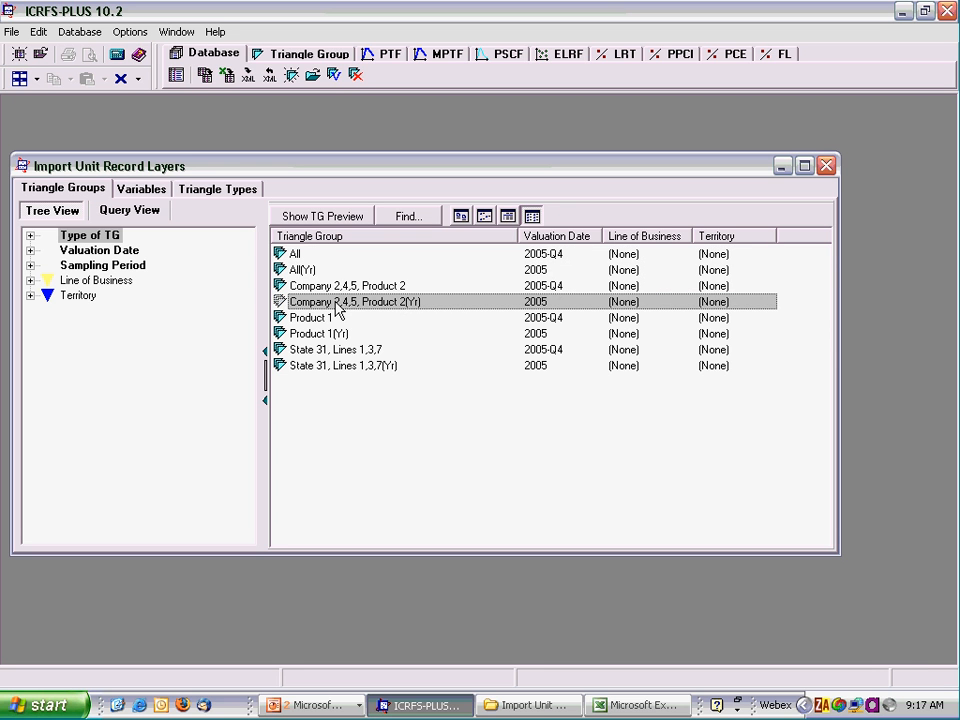
Open the Product 1(Yr) triangle group and examine its datasets and its triangles with their full names
{"action": "double_click", "coordinate": [311, 334]}
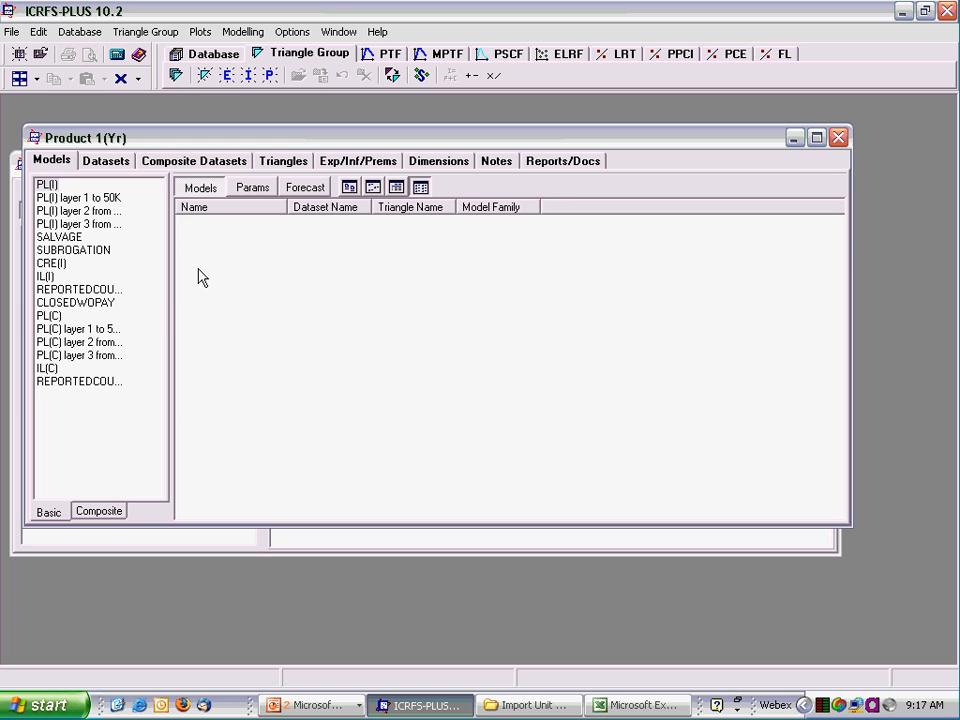
{"action": "left_click", "coordinate": [114, 162]}
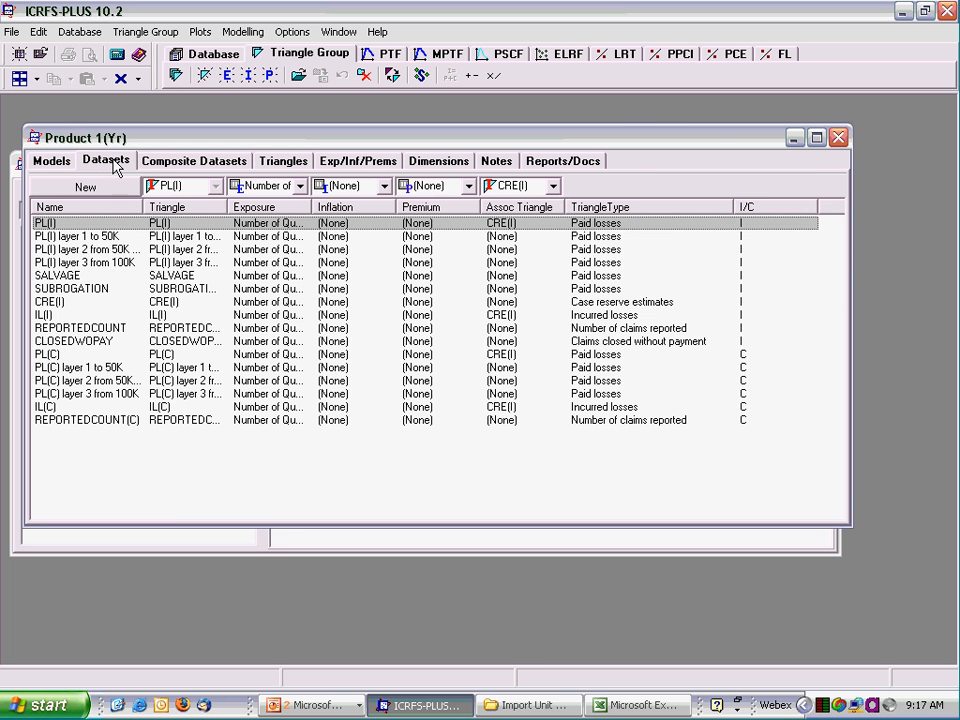
{"action": "left_click", "coordinate": [282, 162]}
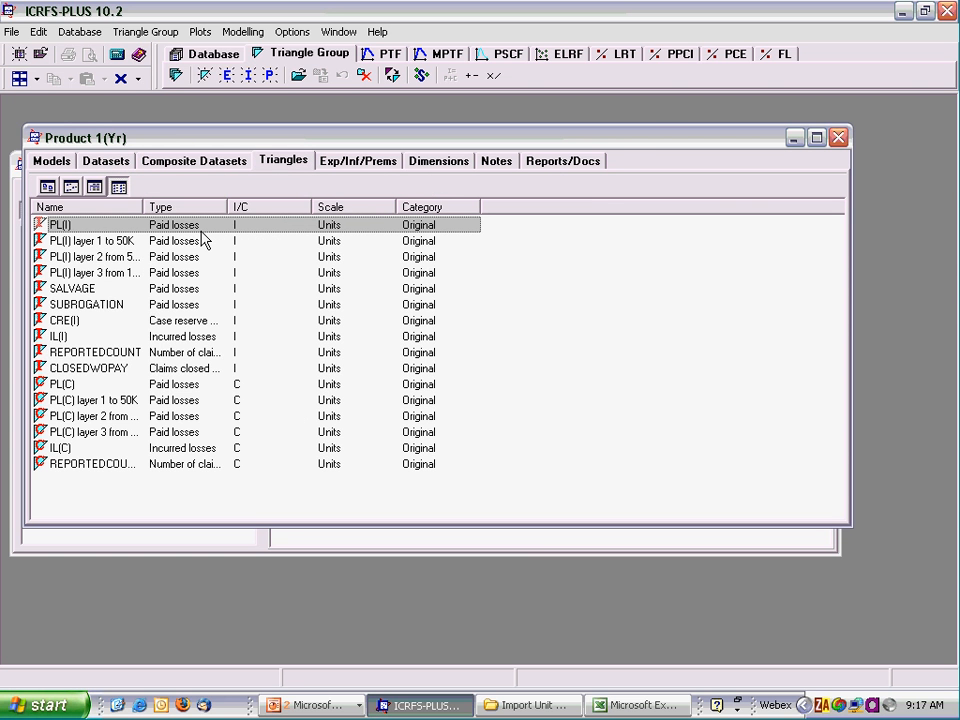
{"action": "double_click", "coordinate": [144, 207]}
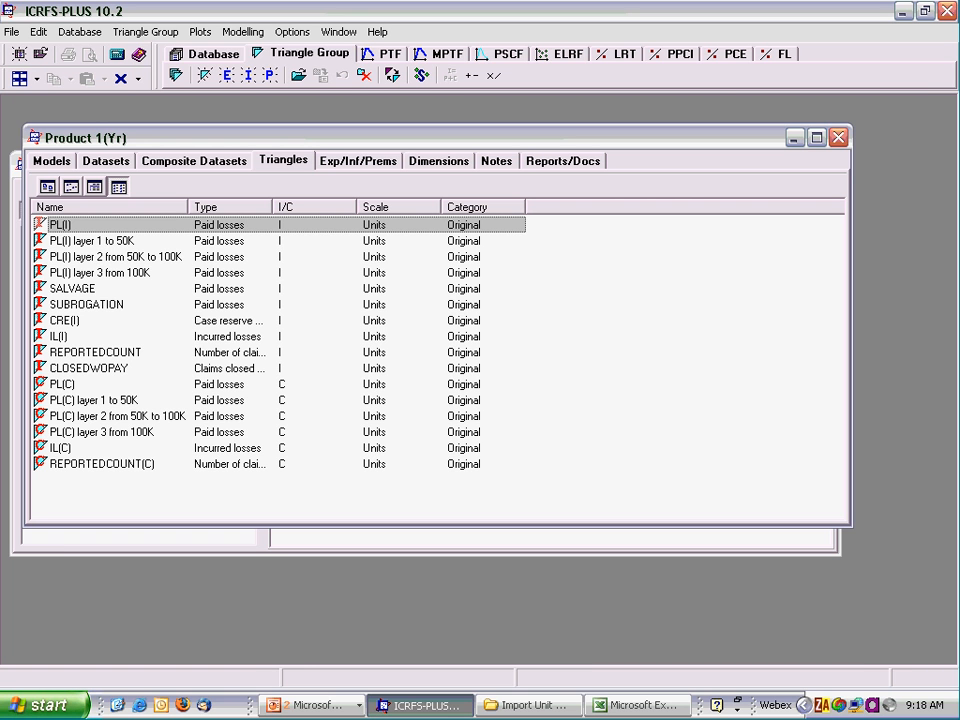
Switch to the running PowerPoint slide show of ICRFSV10.1-Demo.ppt
{"action": "left_click", "coordinate": [301, 705]}
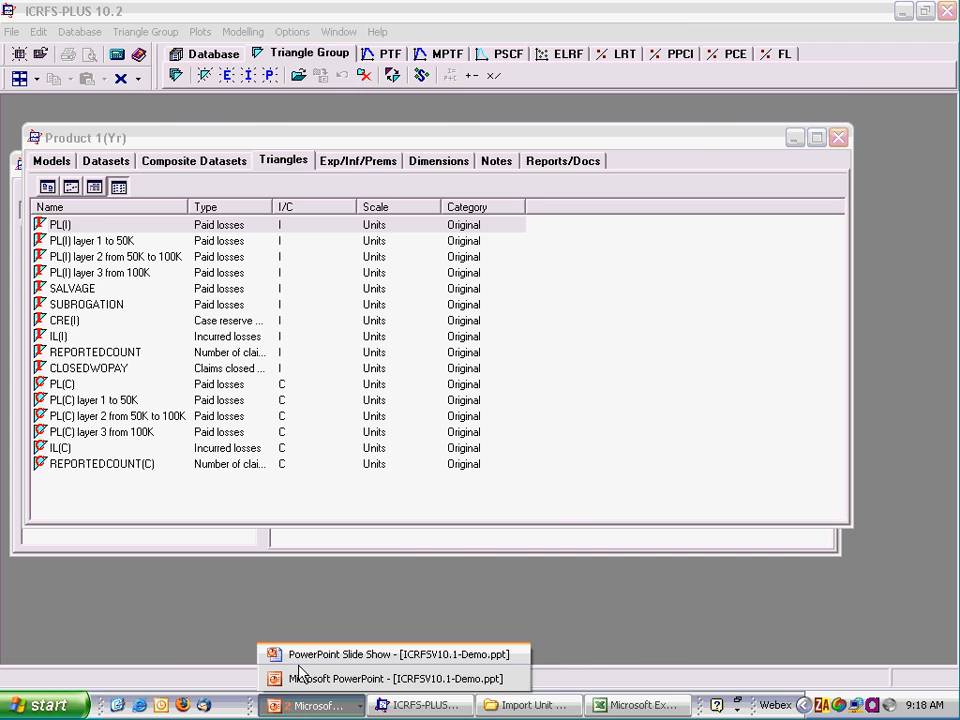
{"action": "left_click", "coordinate": [299, 656]}
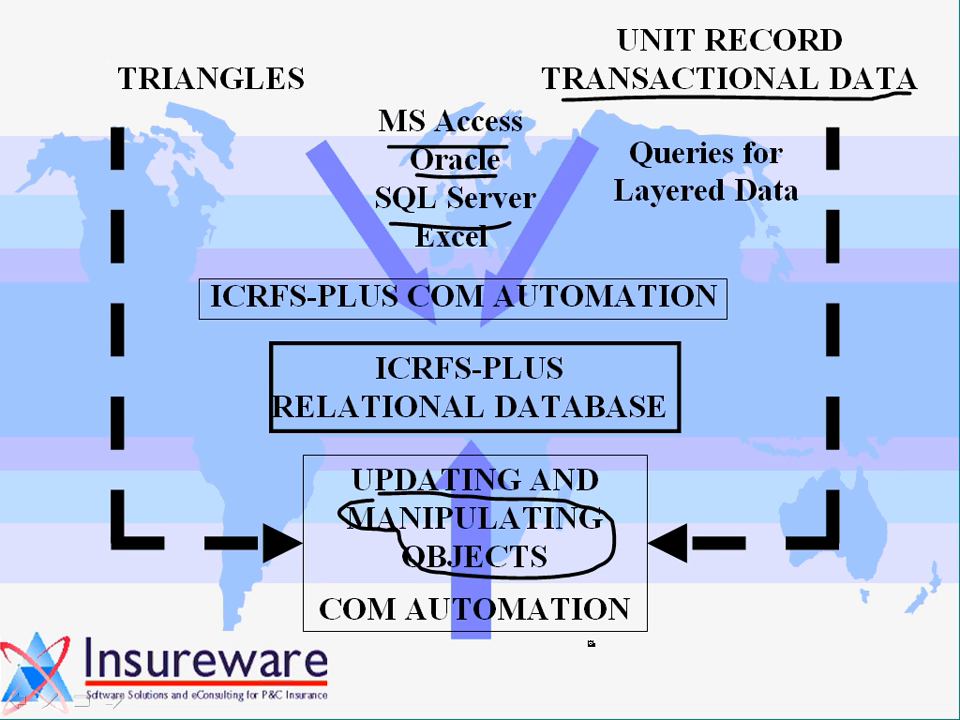